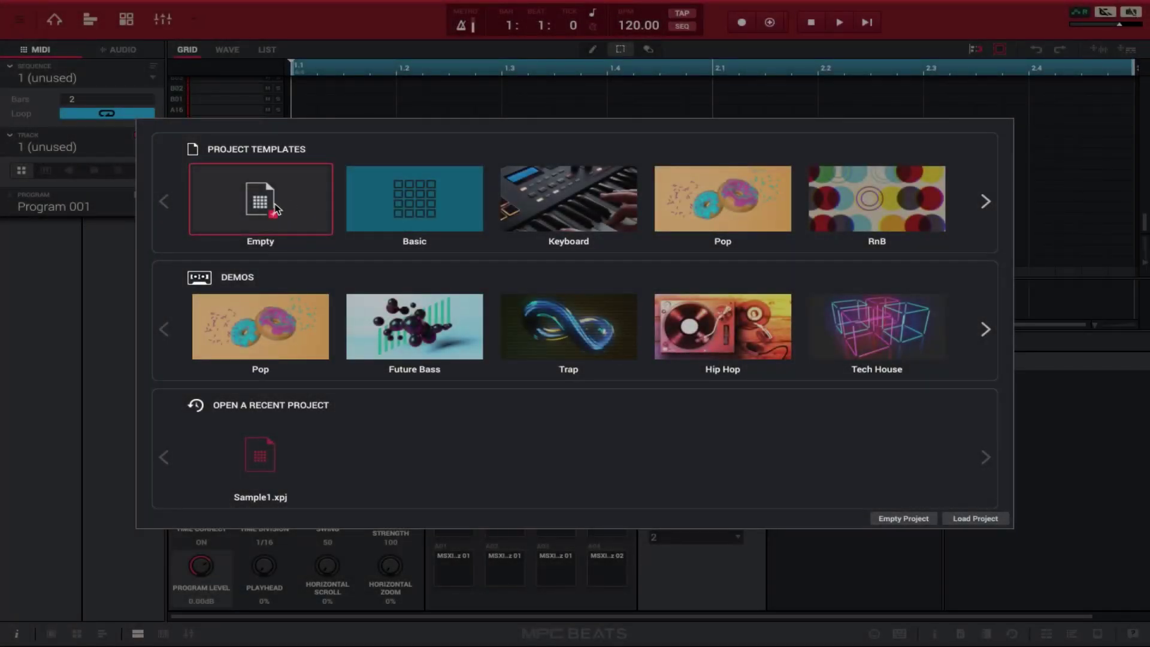
# Start a new empty project and filter the Media Browser kits to the HipHop genre.
pyautogui.click(275, 208)
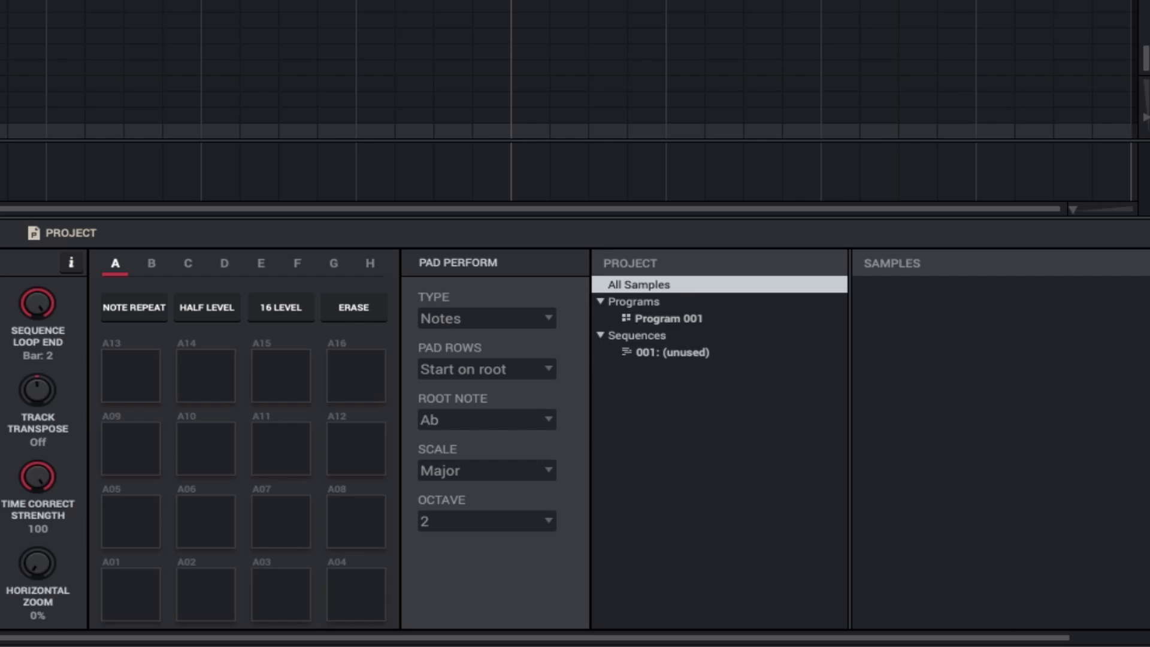
pyautogui.click(1002, 641)
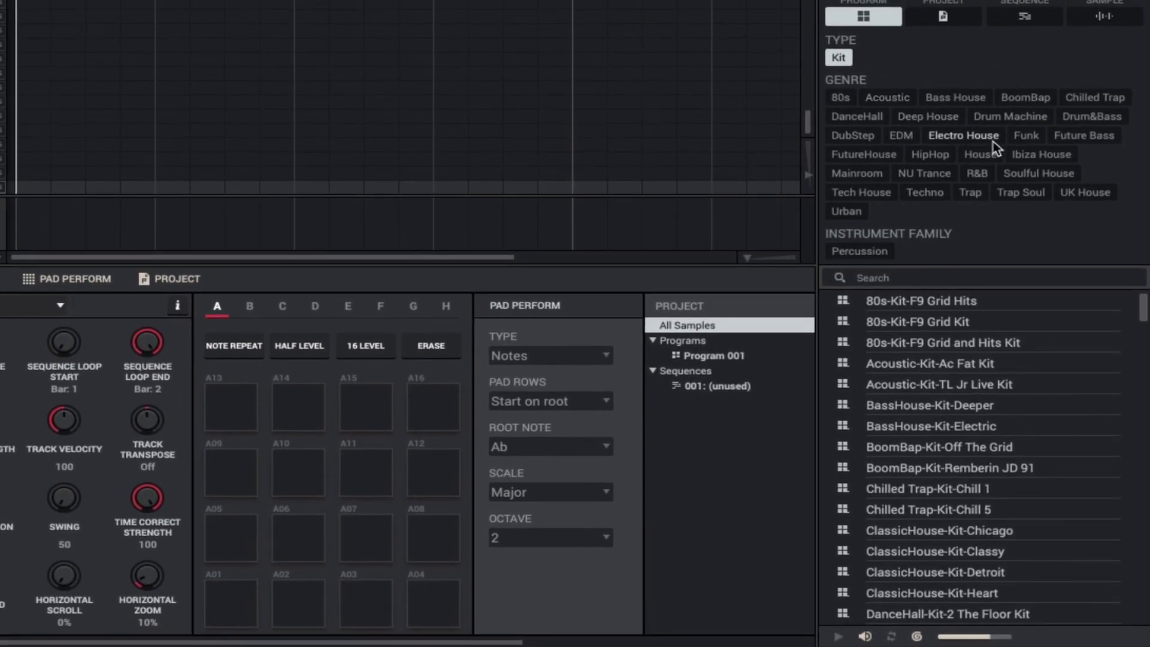
pyautogui.click(935, 156)
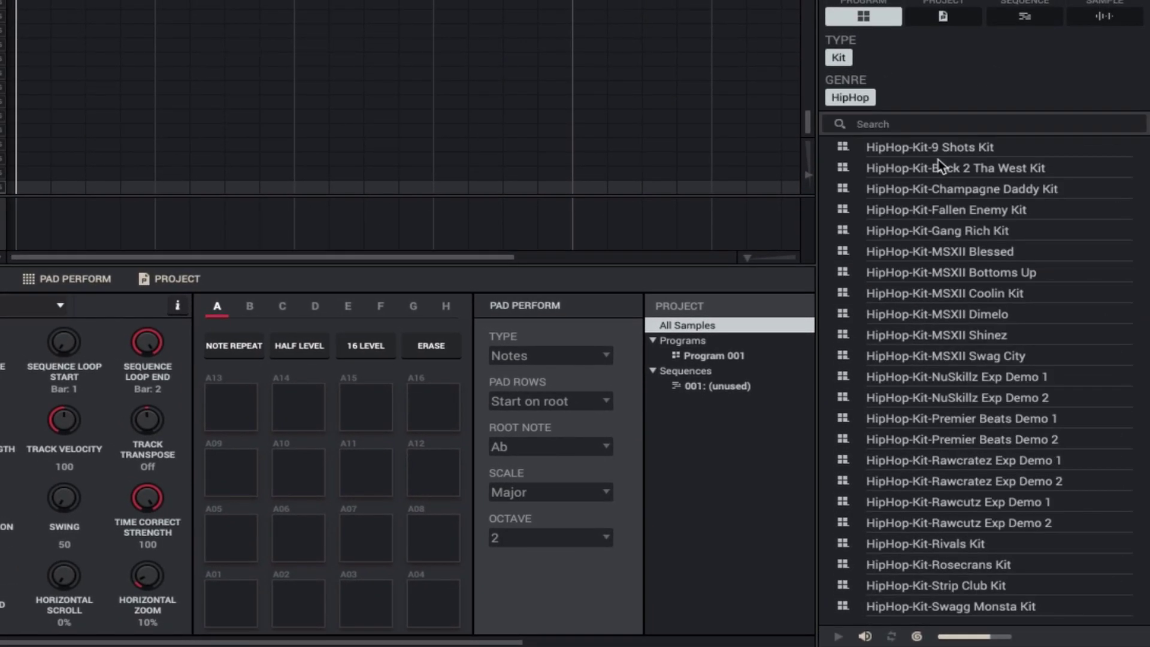
# Audition the 9 Shots, Champagne Daddy, Fallen Enemy and Gang Rich kits, then load Gang Rich Kit.
pyautogui.click(921, 152)
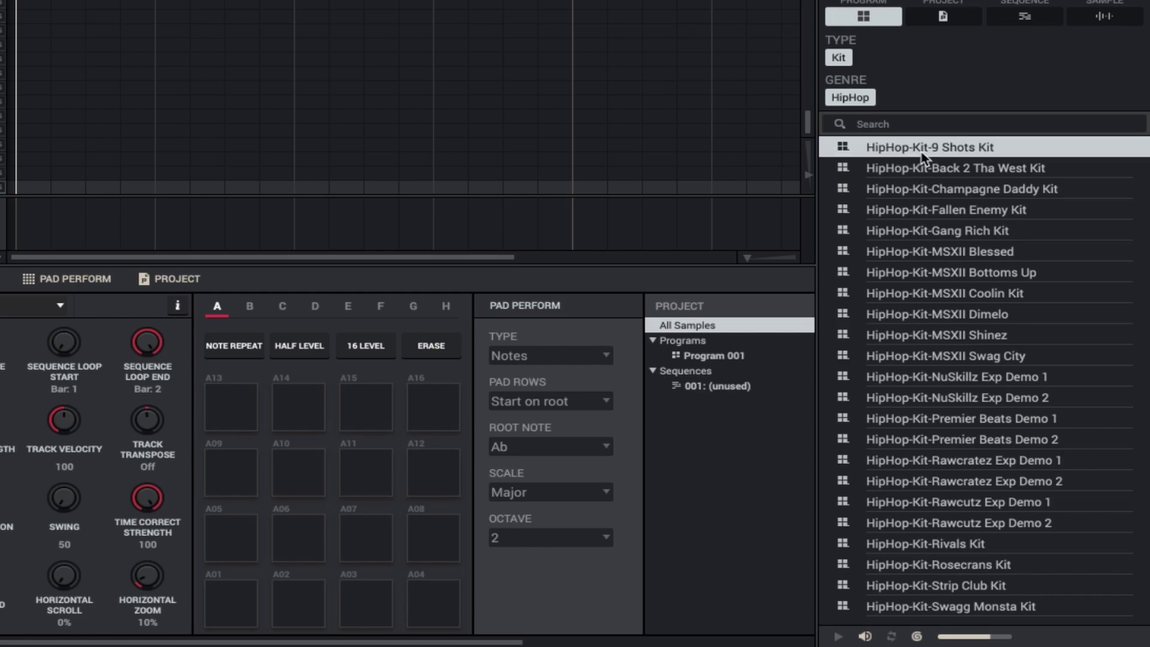
pyautogui.click(926, 187)
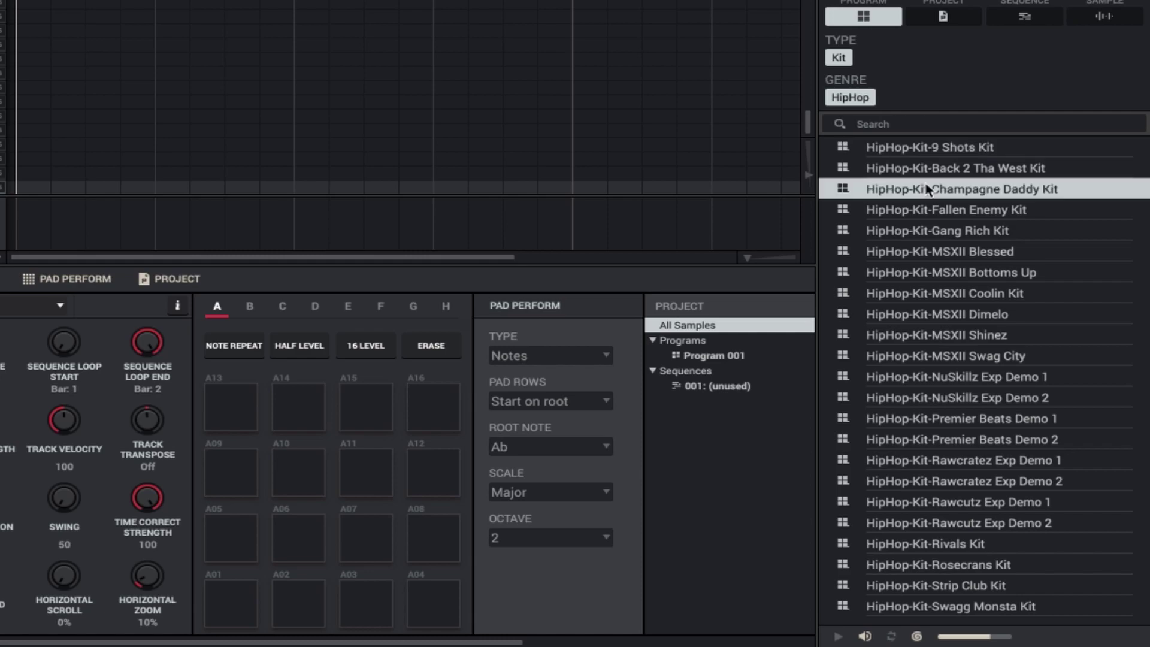
pyautogui.click(936, 210)
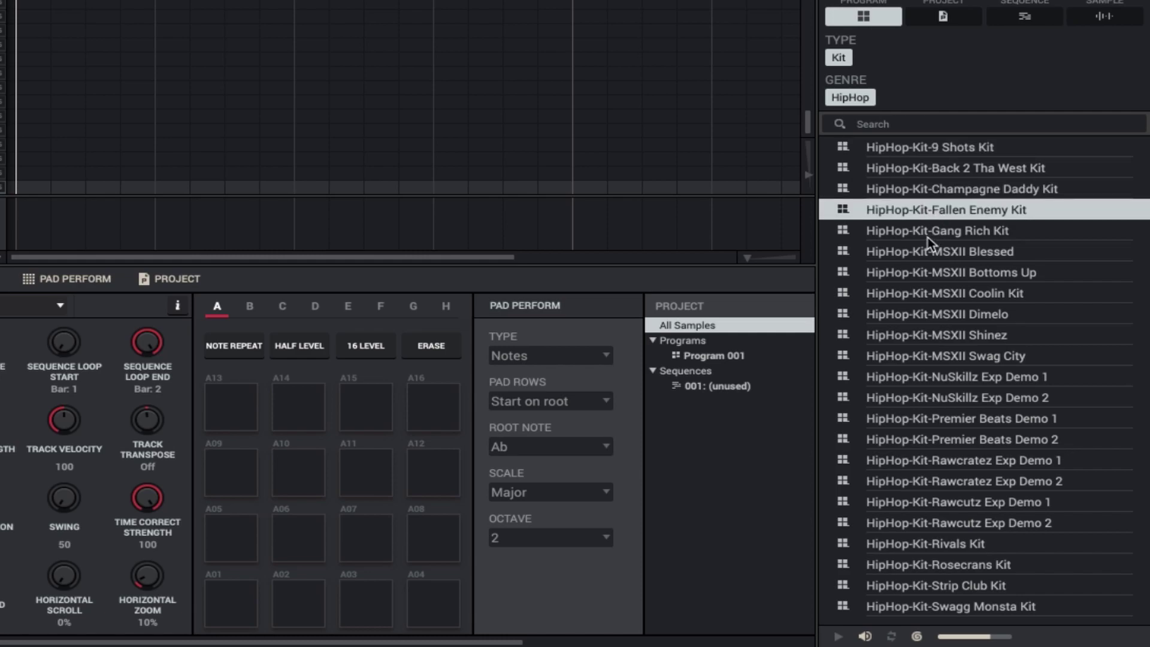
pyautogui.click(927, 237)
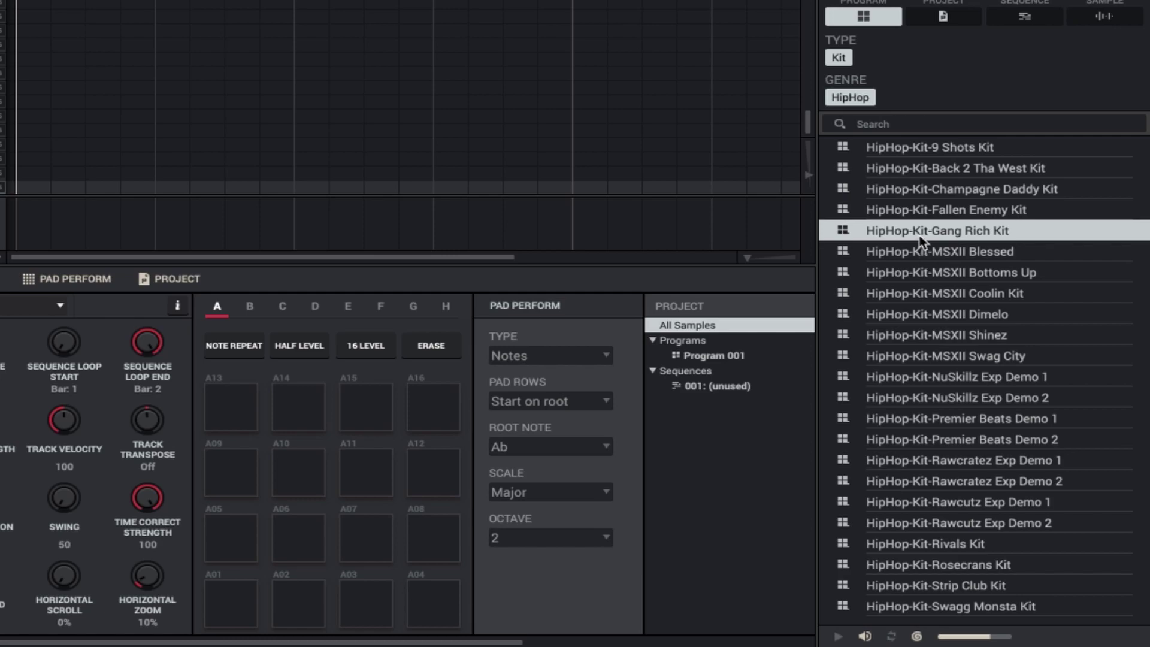
pyautogui.moveTo(921, 231); pyautogui.dragTo(735, 442)
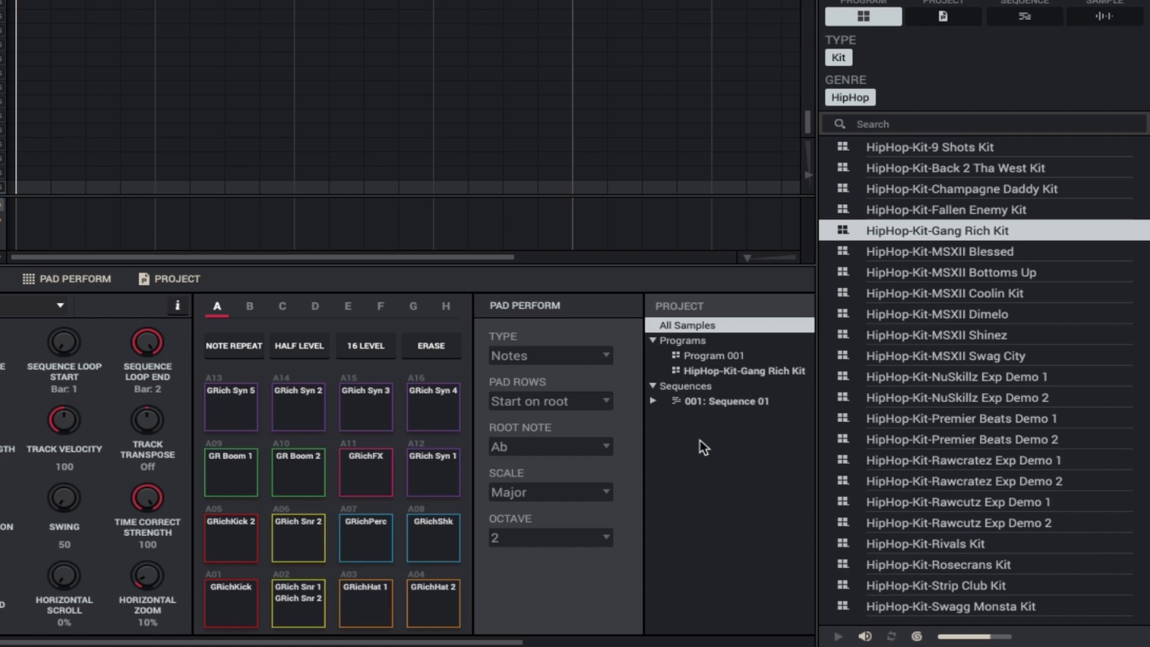
# Filter the browser to guitar instruments and load Inst-Guitar-F9 Mute Dlys into the project.
pyautogui.click(872, 95)
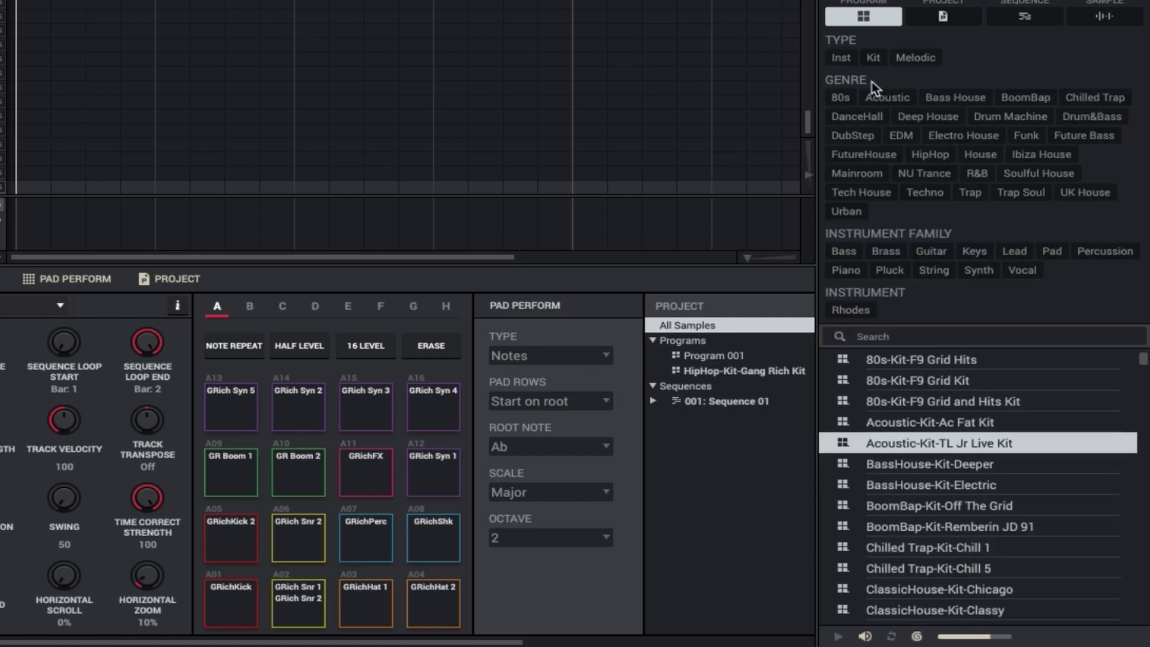
pyautogui.click(848, 60)
pyautogui.click(931, 251)
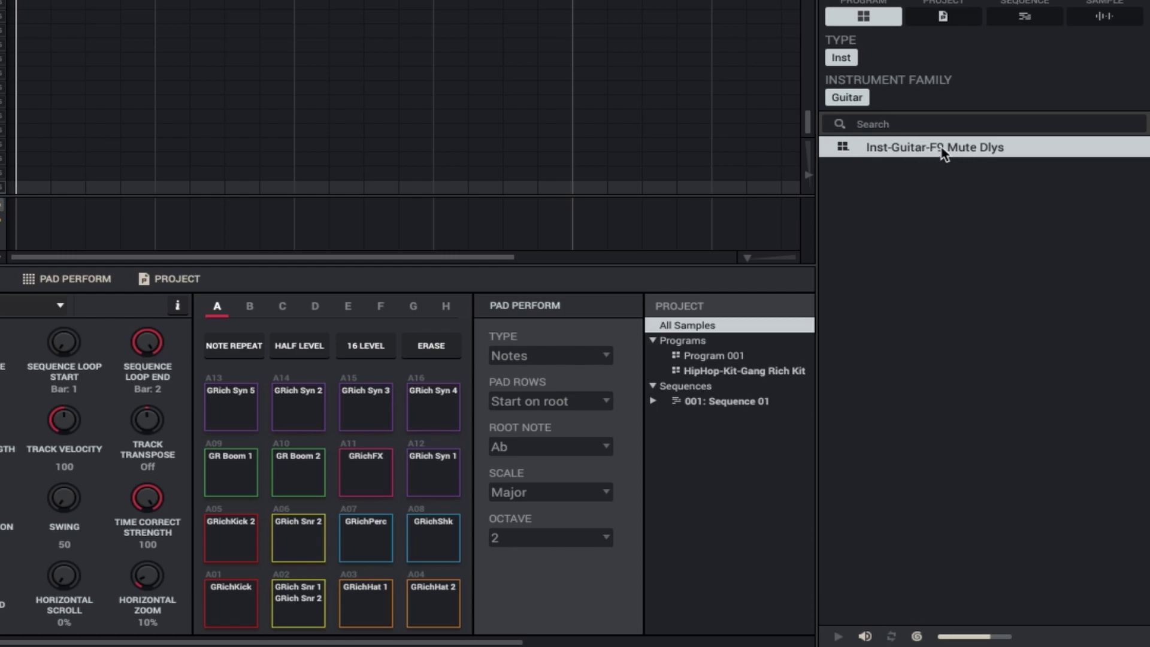
pyautogui.moveTo(941, 149); pyautogui.dragTo(717, 448)
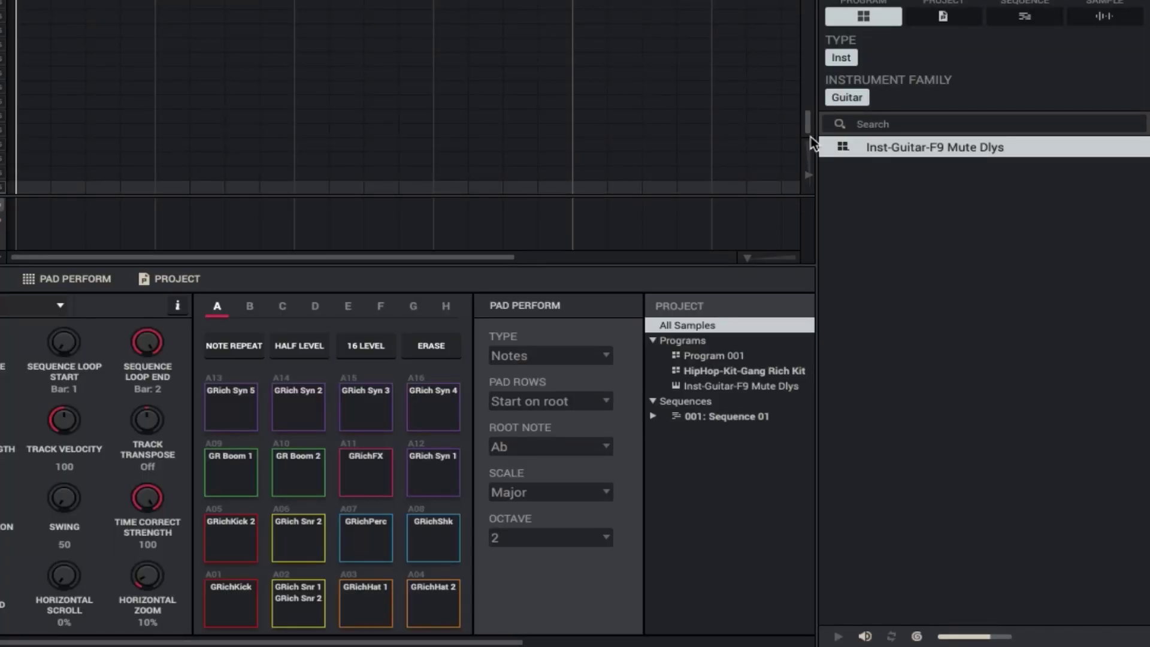
# Filter to bass instruments, preview 808 2 and FM Bonk, and load Inst-Bass-F9 808 1.
pyautogui.click(841, 57)
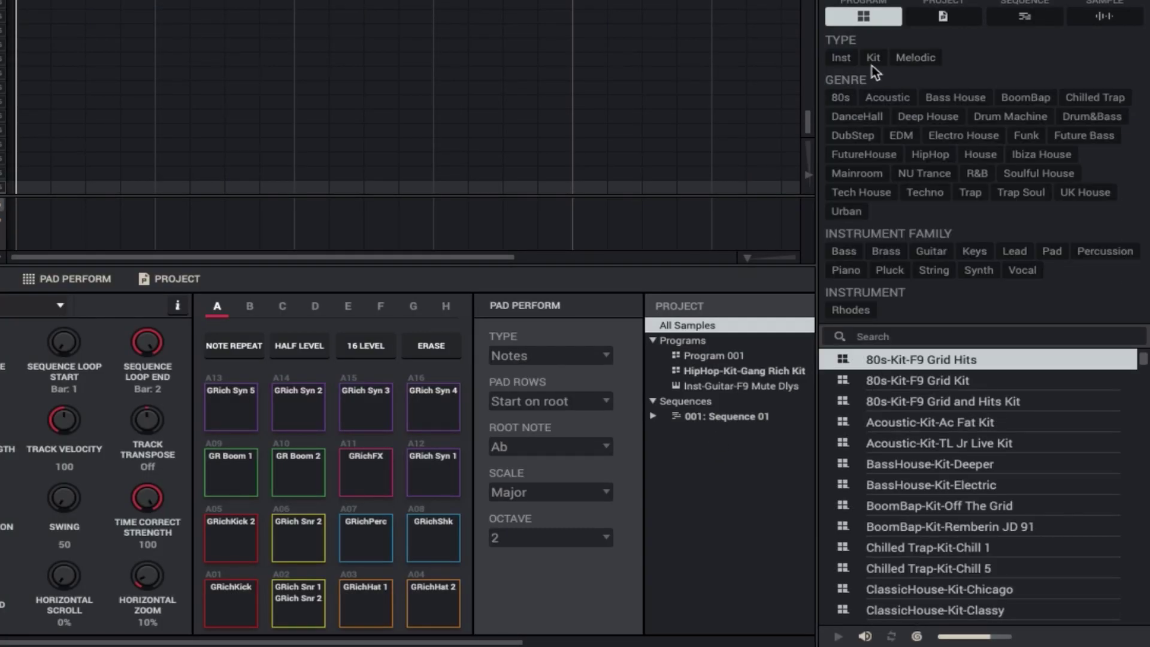
pyautogui.click(842, 57)
pyautogui.click(844, 98)
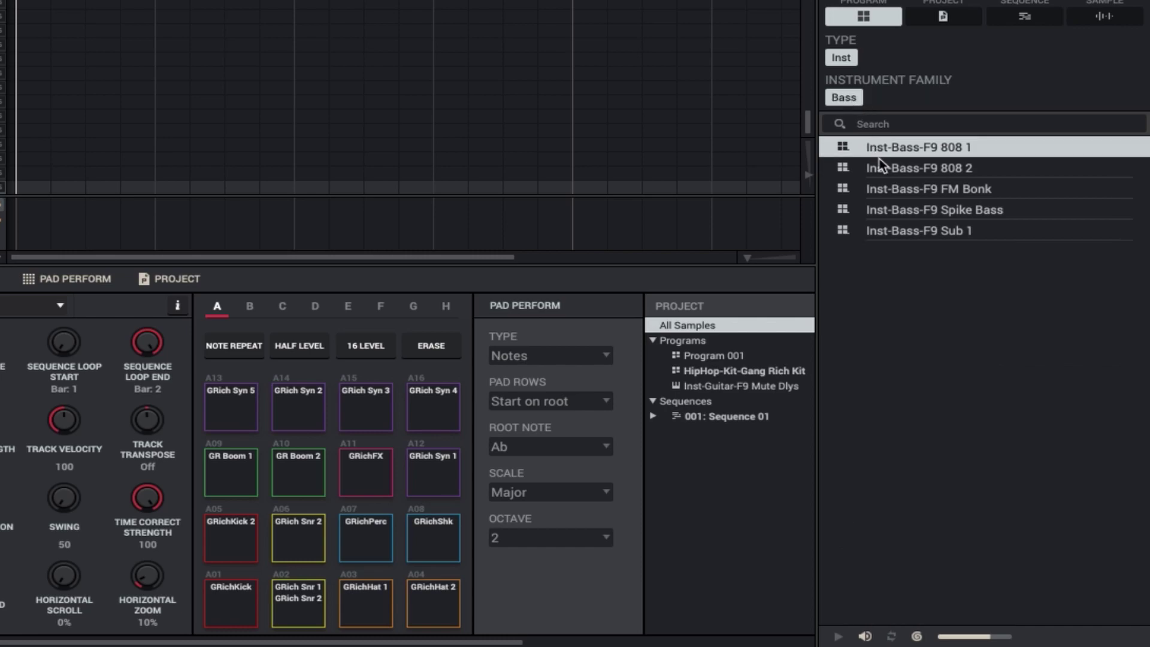
pyautogui.click(915, 172)
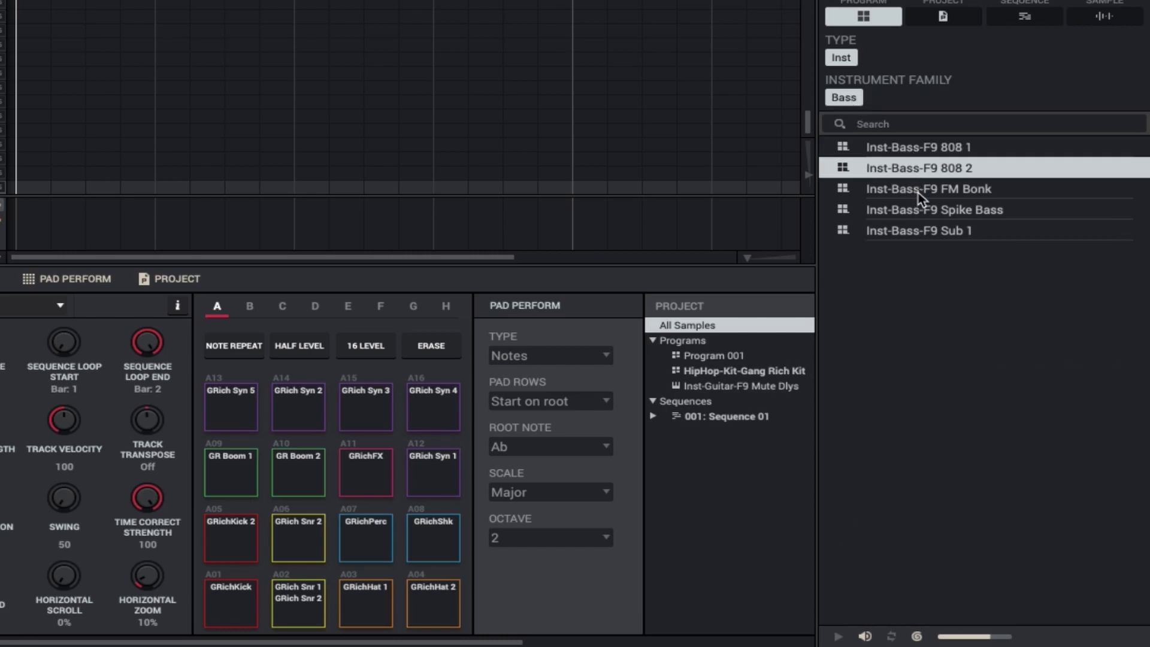
pyautogui.click(919, 190)
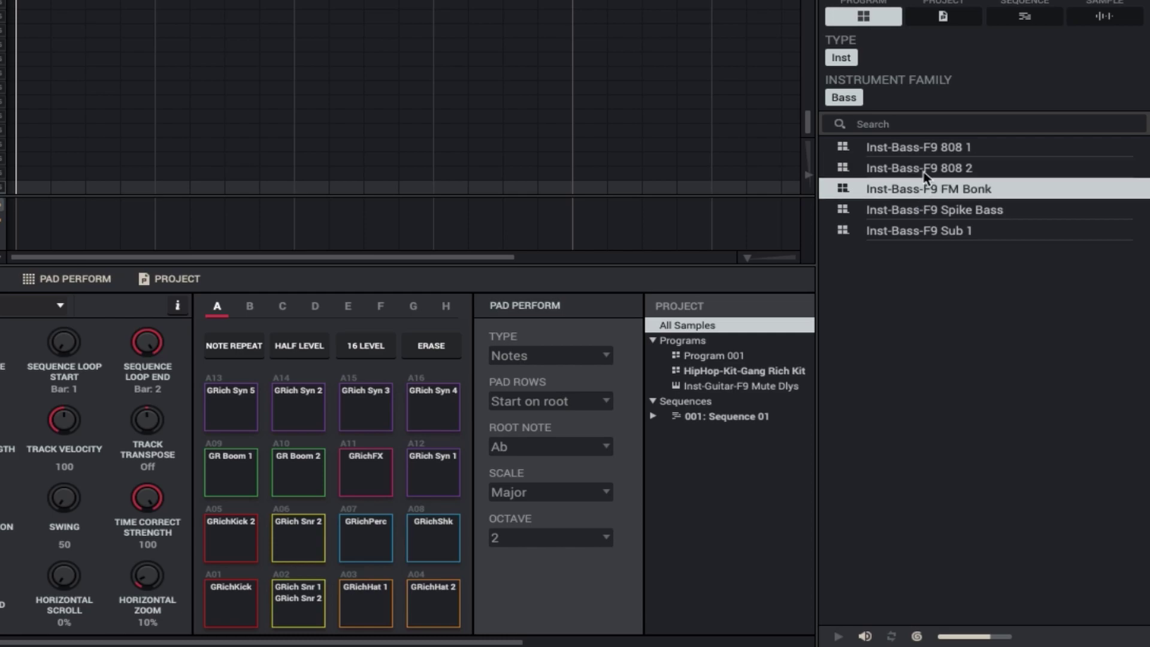
pyautogui.click(929, 148)
pyautogui.moveTo(905, 155); pyautogui.dragTo(689, 472)
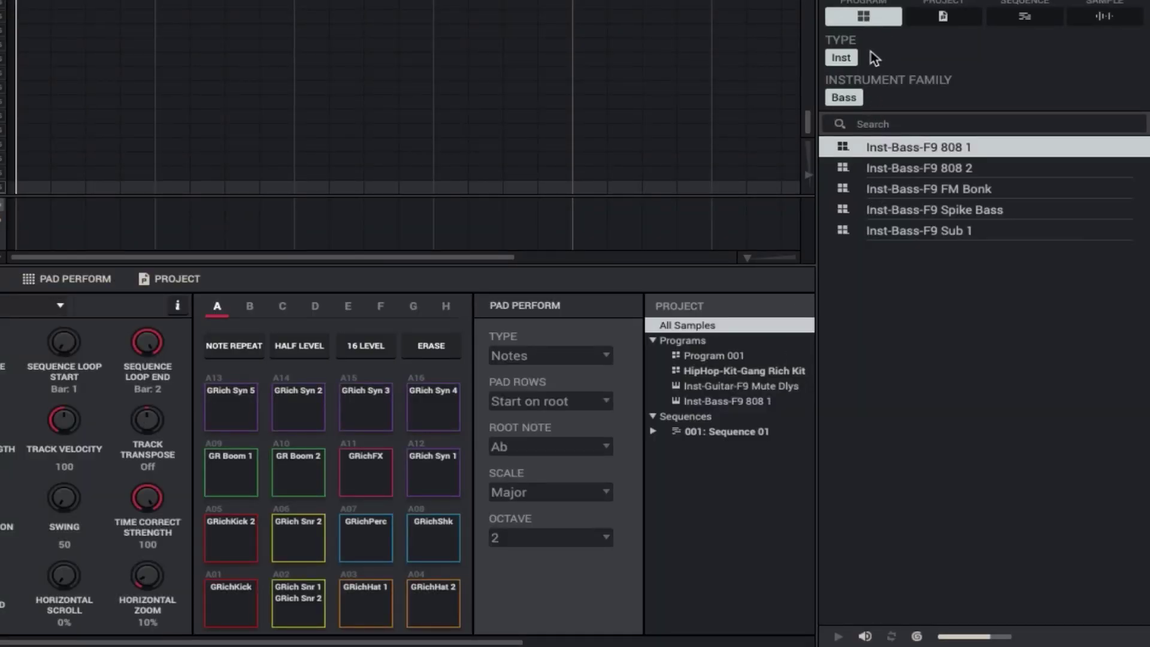
pyautogui.click(842, 58)
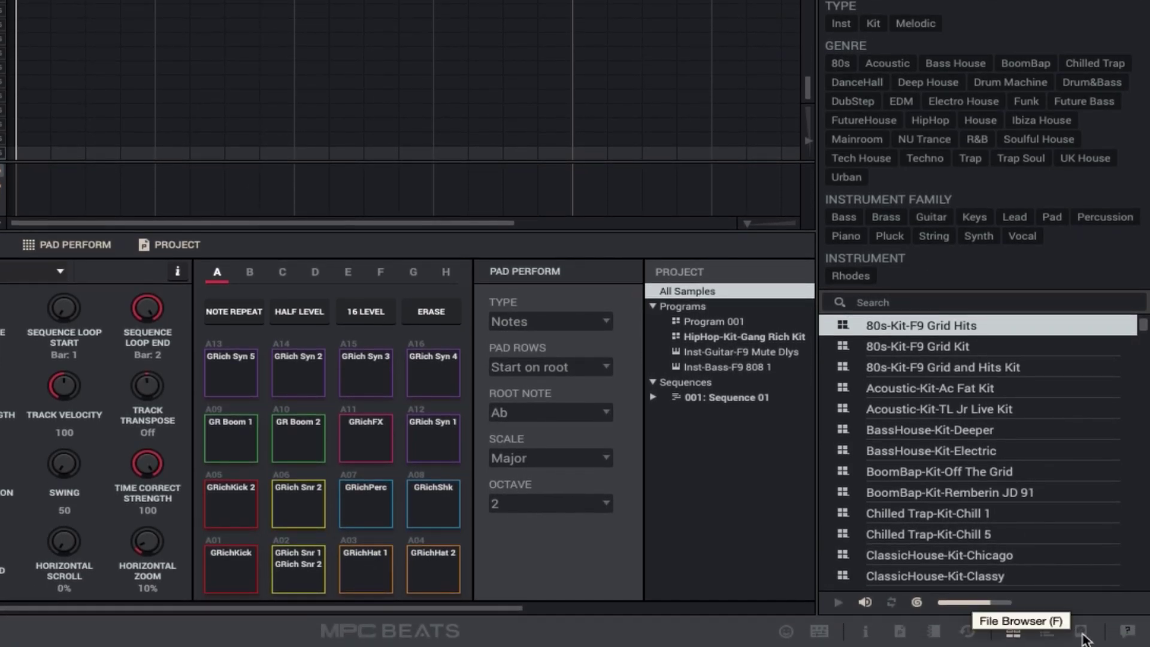
# Switch the side panel to the File Browser, where Sample1.xpj is listed.
pyautogui.click(1082, 633)
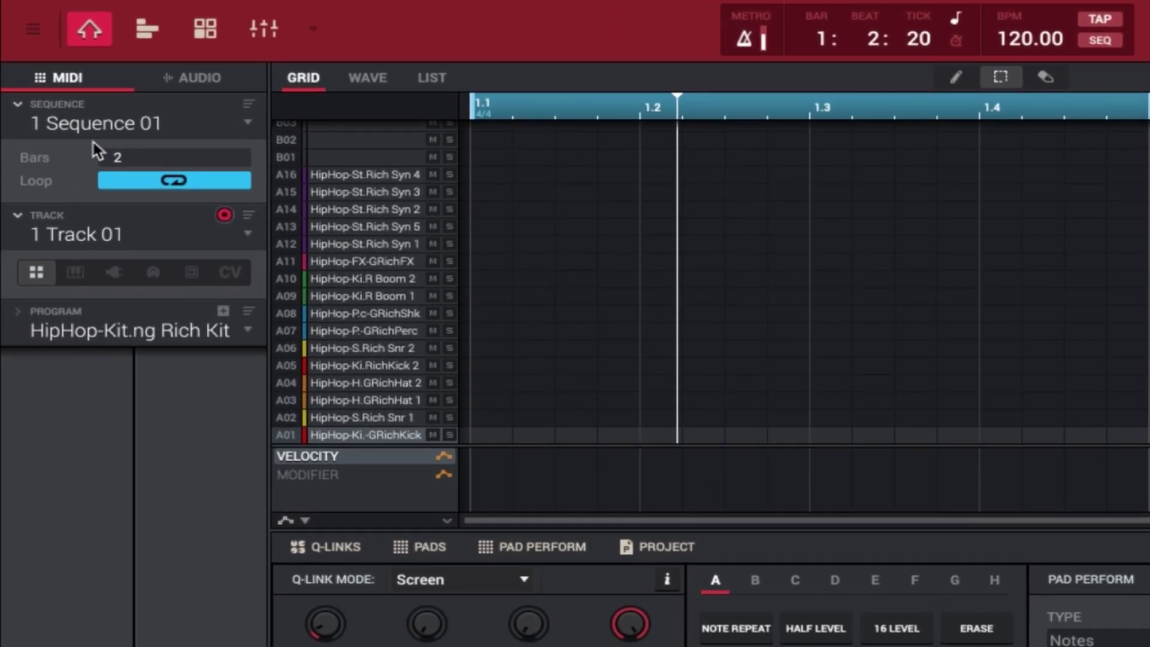
# Set the Bars field of Sequence 01 to 4.
pyautogui.click(102, 125)
pyautogui.click(101, 125)
pyautogui.doubleClick(135, 156)
pyautogui.write('4')
pyautogui.press('Return')
pyautogui.doubleClick(169, 181)
# Create TubeSynth program Plugin 001 via the Plugin track type, then return Track 01 to Gang Rich Kit.
pyautogui.click(71, 277)
pyautogui.click(37, 273)
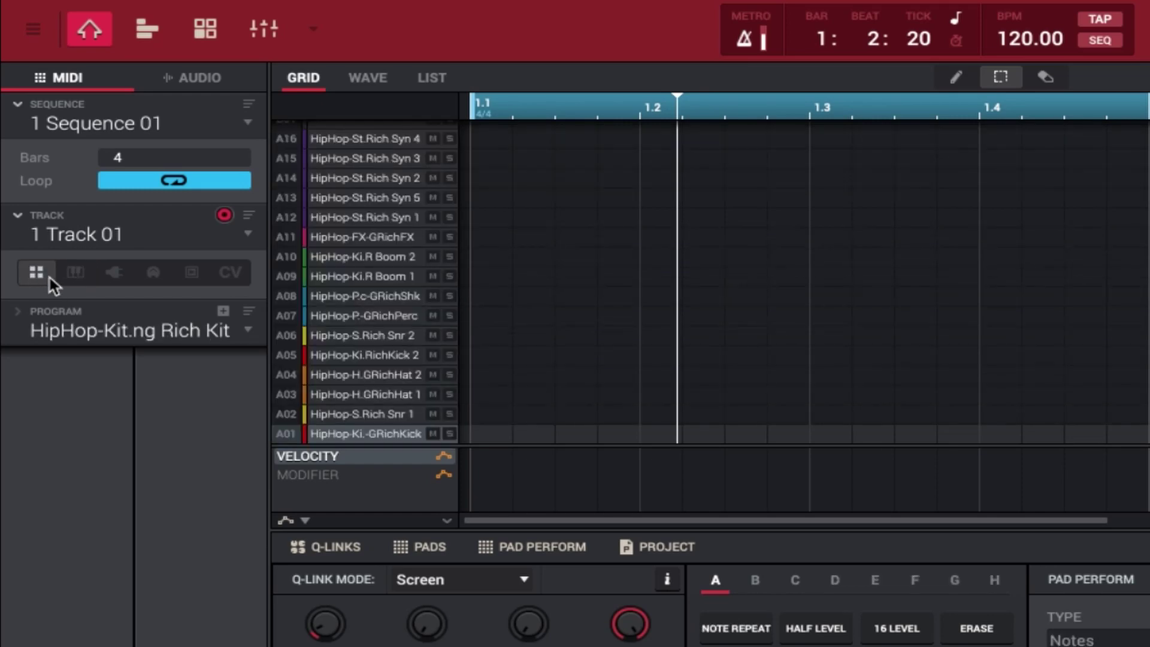
pyautogui.click(126, 341)
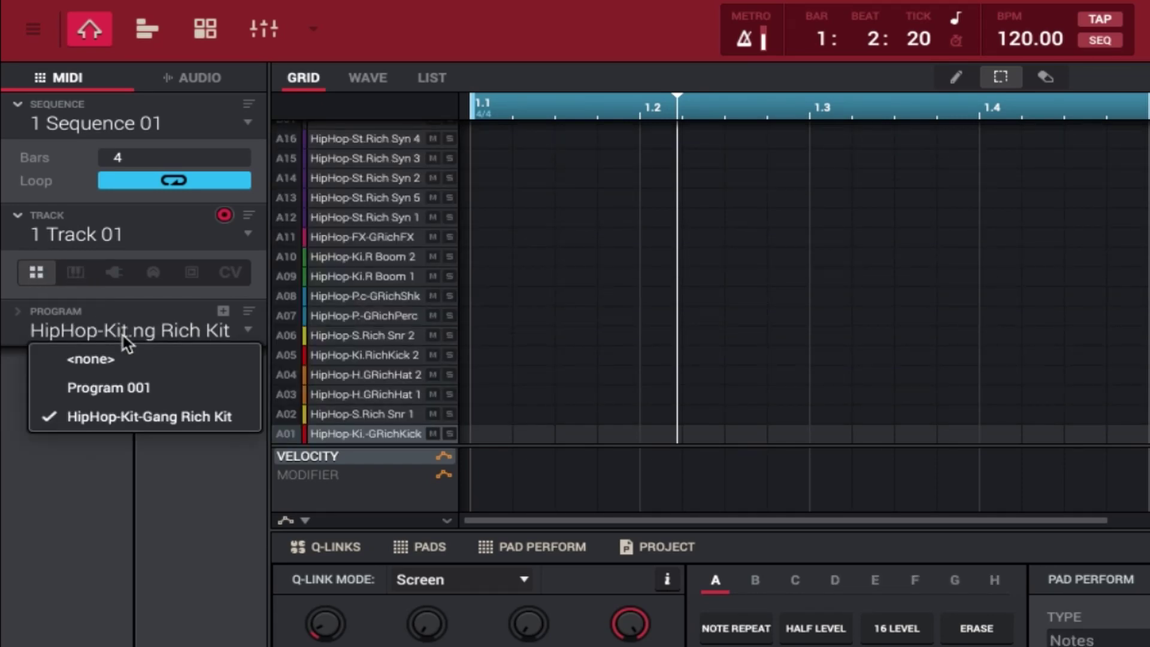
pyautogui.click(117, 427)
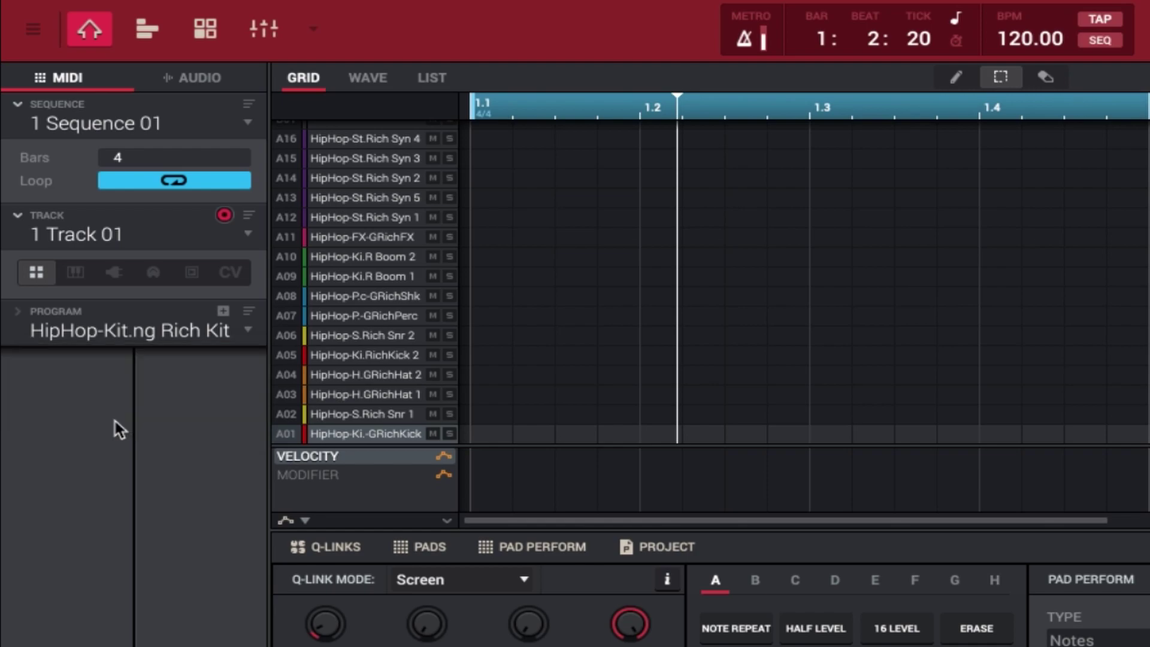
pyautogui.click(75, 274)
pyautogui.click(124, 342)
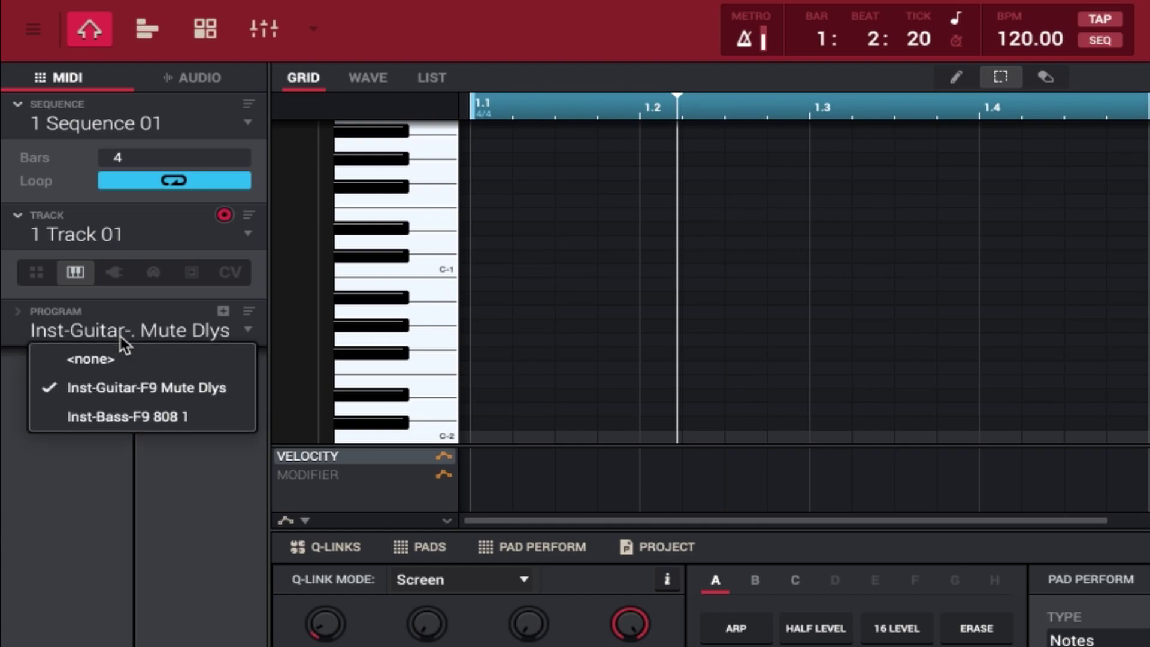
pyautogui.click(137, 393)
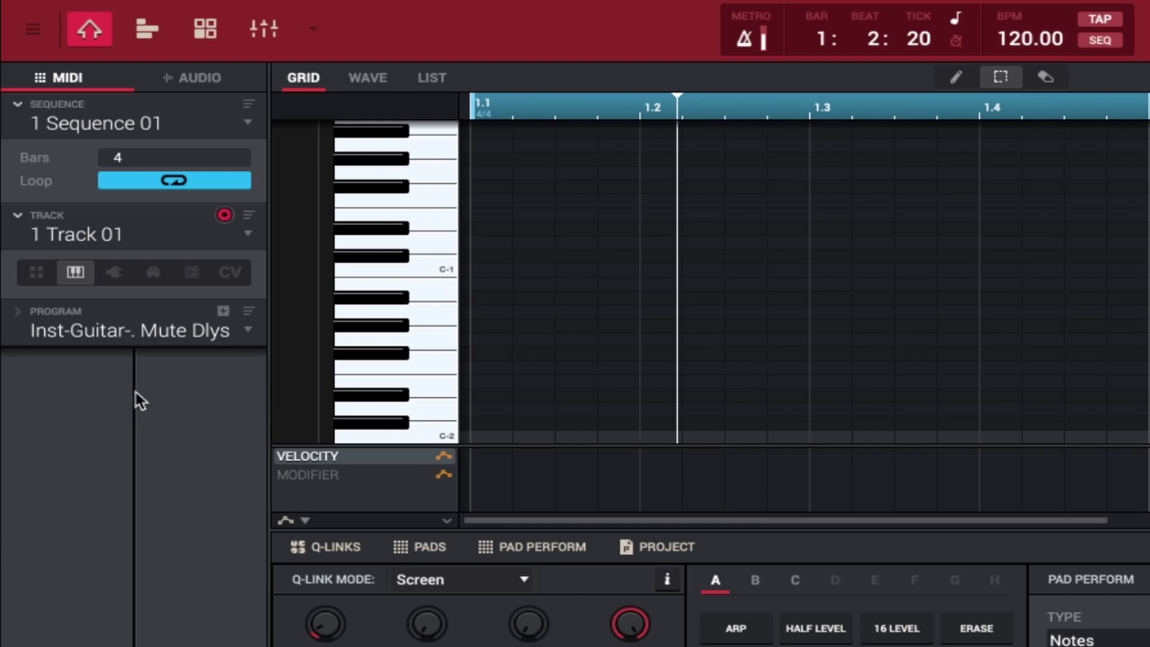
pyautogui.click(115, 275)
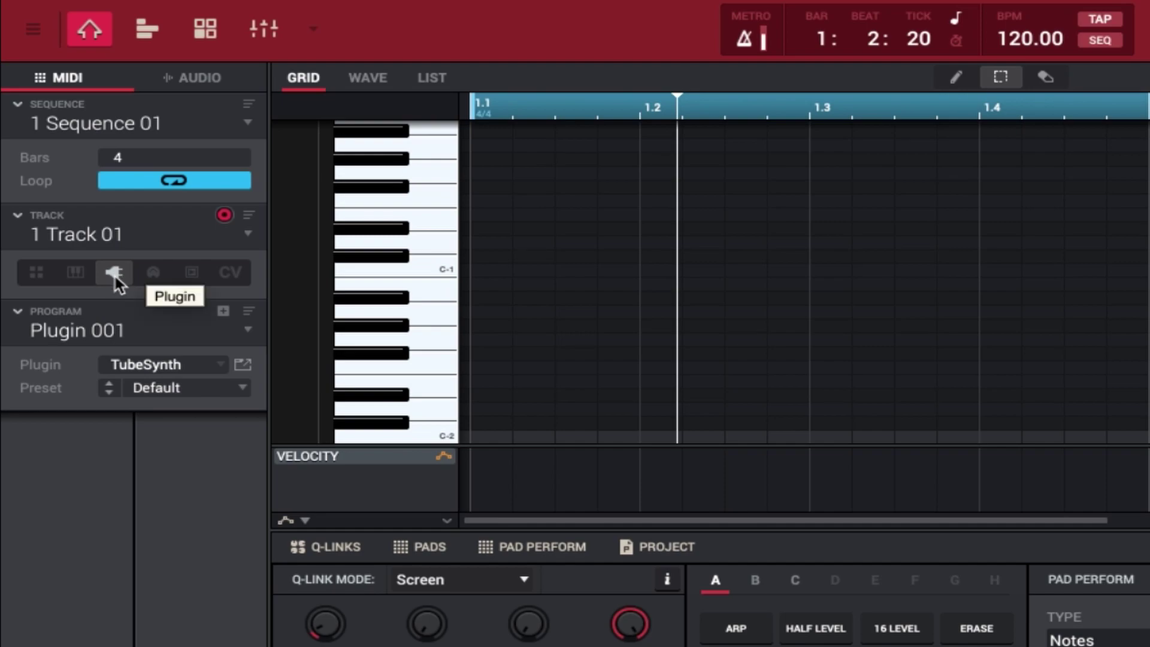
pyautogui.click(36, 272)
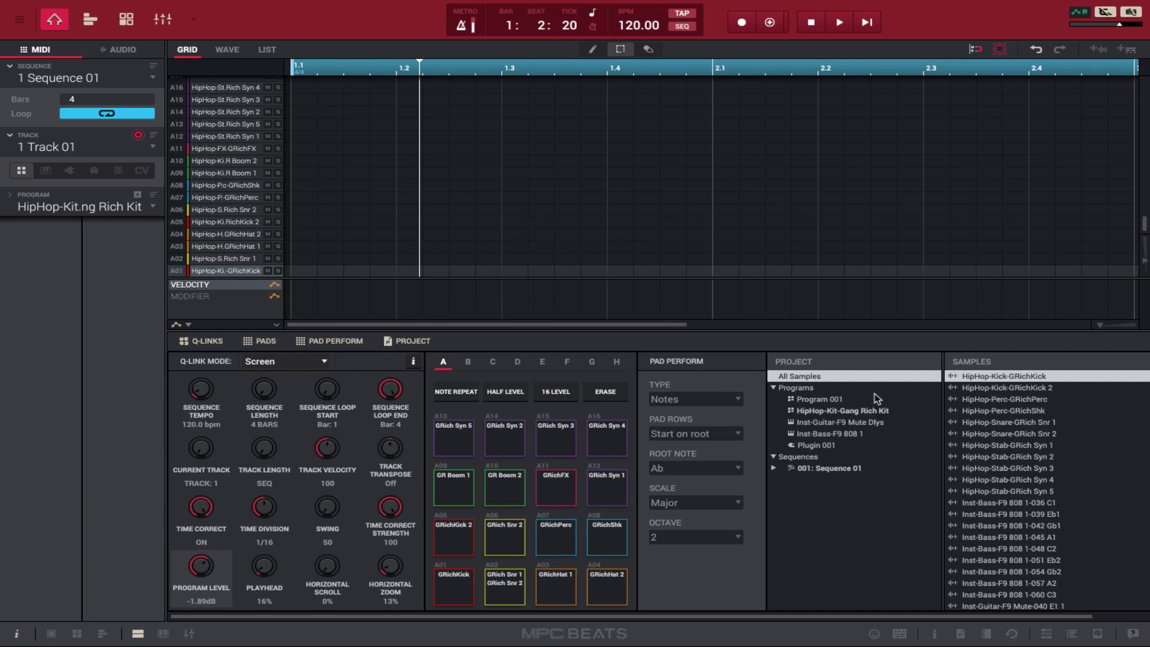
# Open the 95 bpm sample in chop mode and place a few trial slice markers.
pyautogui.scroll(2, 1001, 384)
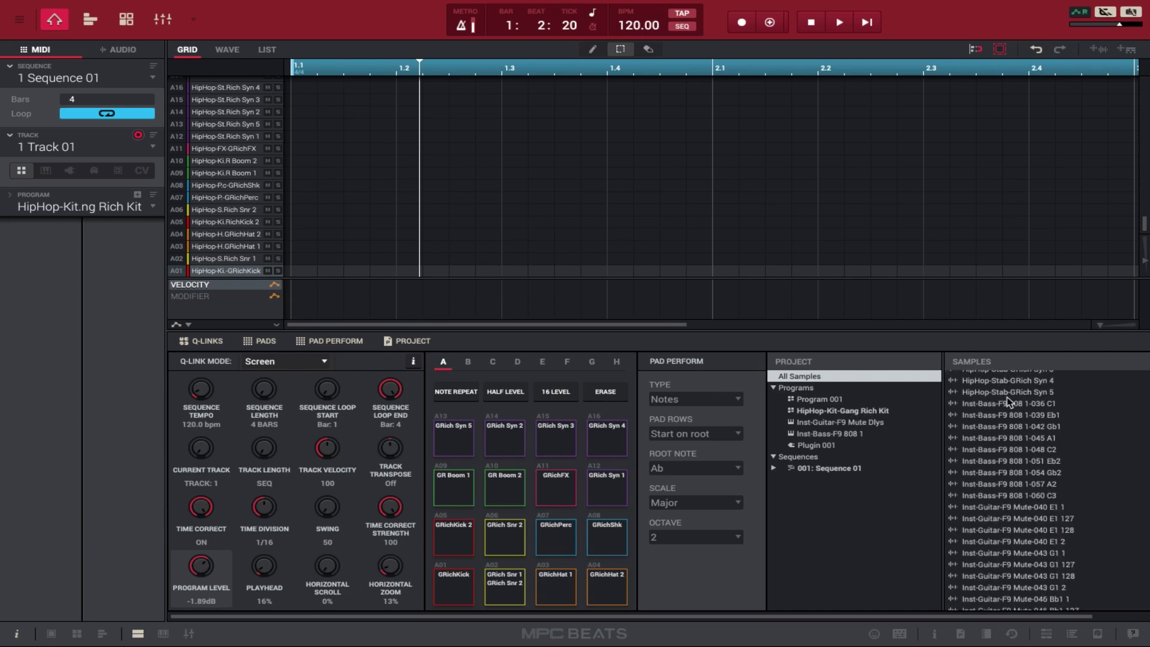
pyautogui.doubleClick(1003, 377)
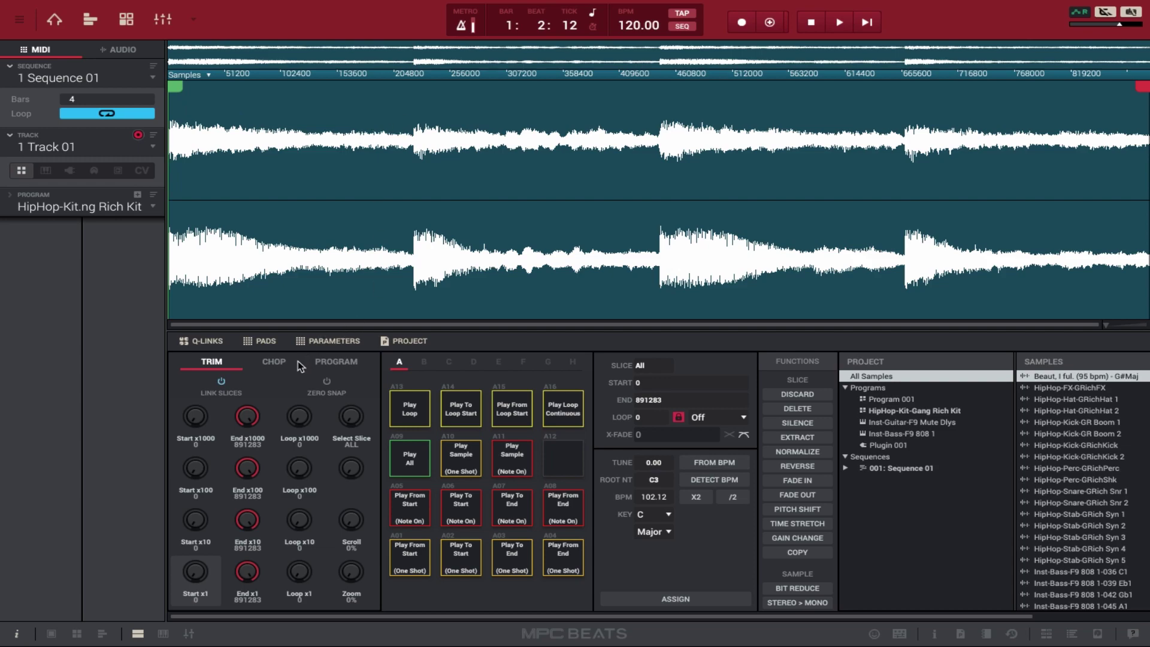
pyautogui.click(278, 366)
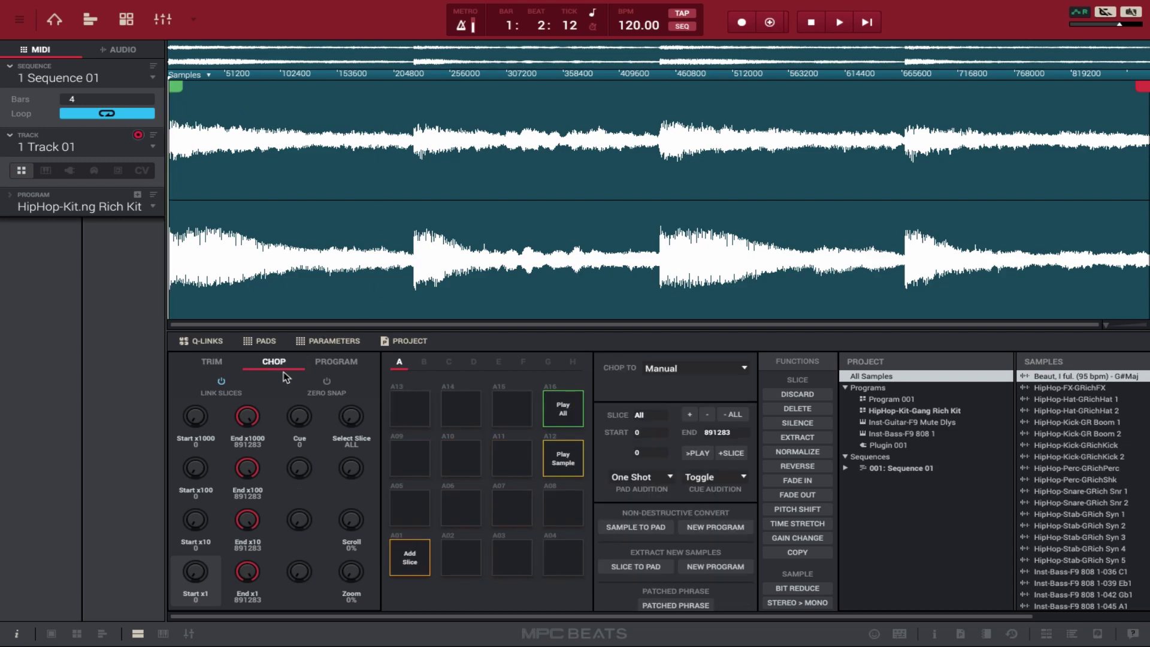
pyautogui.click(628, 96)
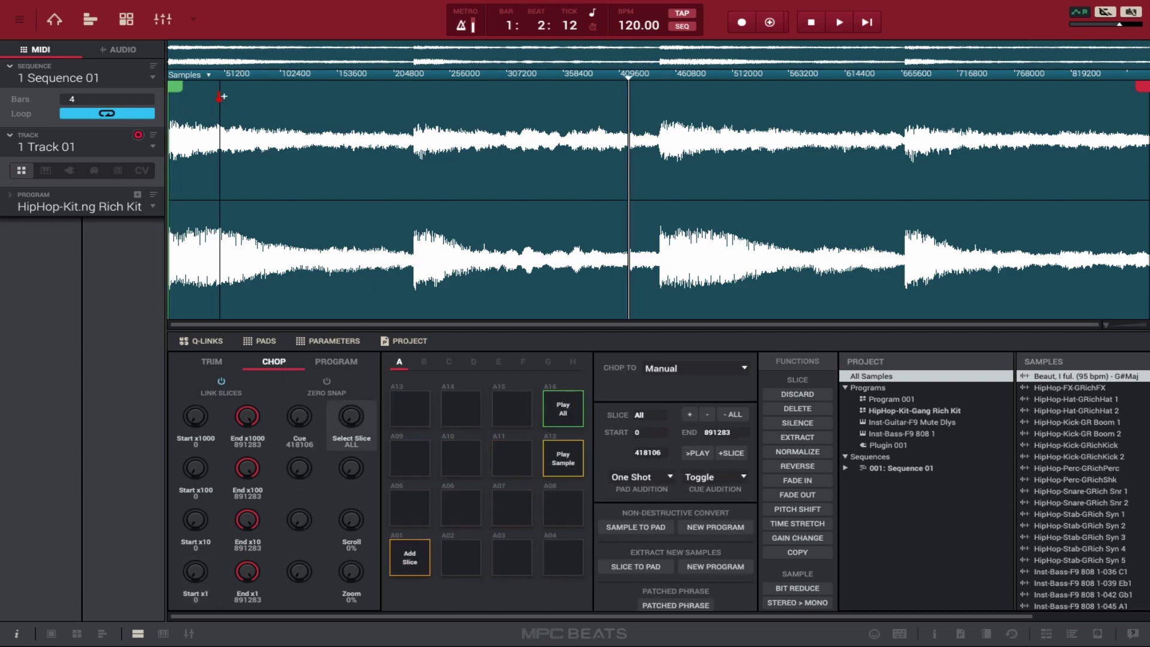
pyautogui.click(221, 97)
pyautogui.click(336, 99)
pyautogui.click(435, 105)
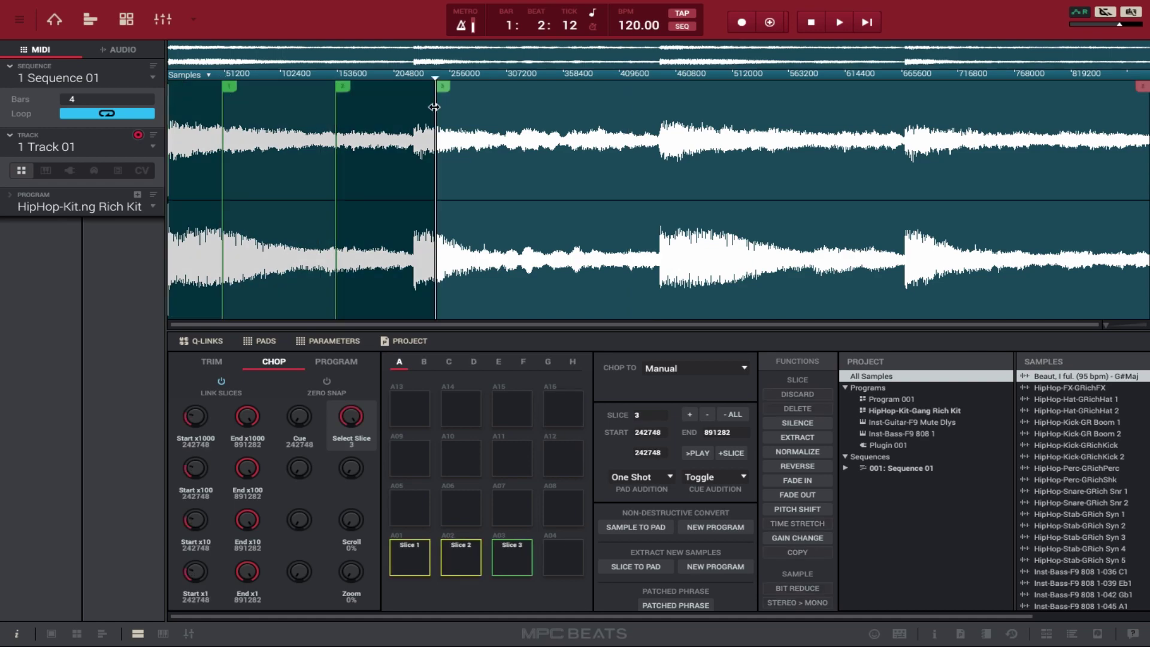
pyautogui.click(518, 106)
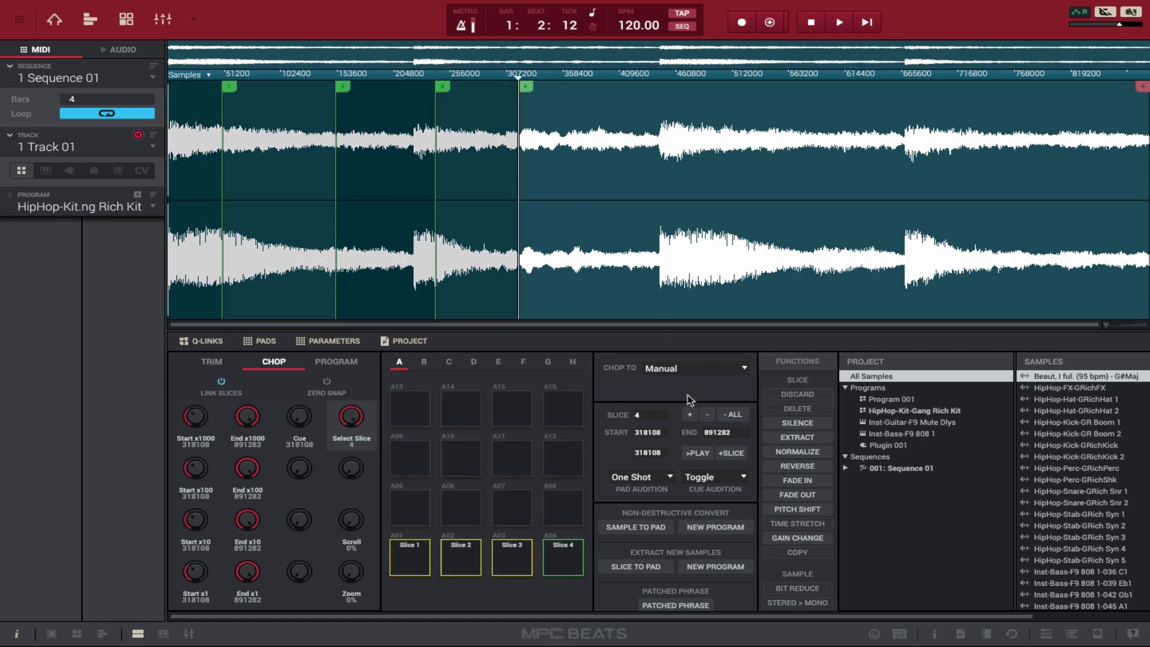
# Remove all slices and tap 10 new slices in time with playback.
pyautogui.click(734, 414)
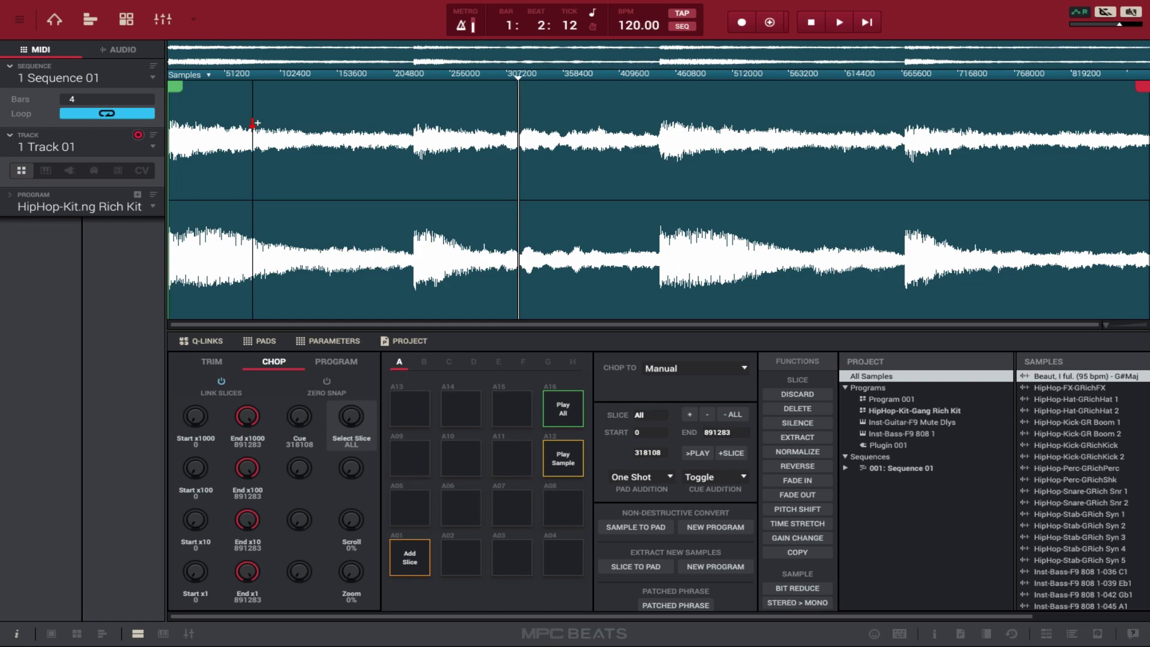
pyautogui.press('z')
pyautogui.press('x')
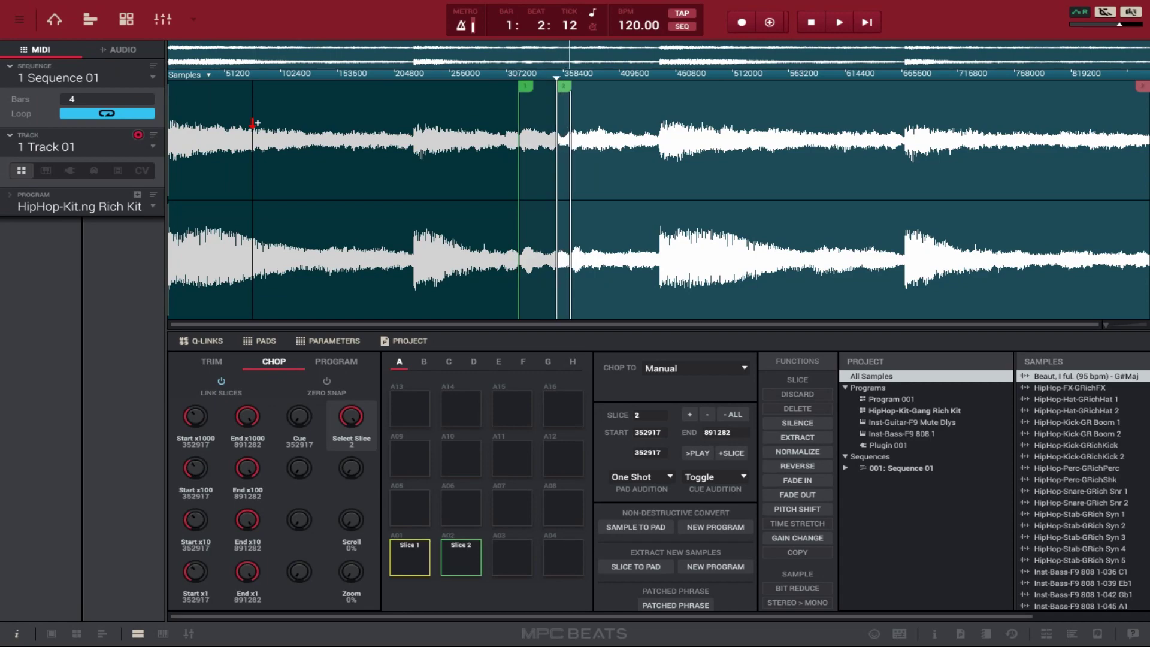
pyautogui.press('c')
pyautogui.press('v')
pyautogui.press('a')
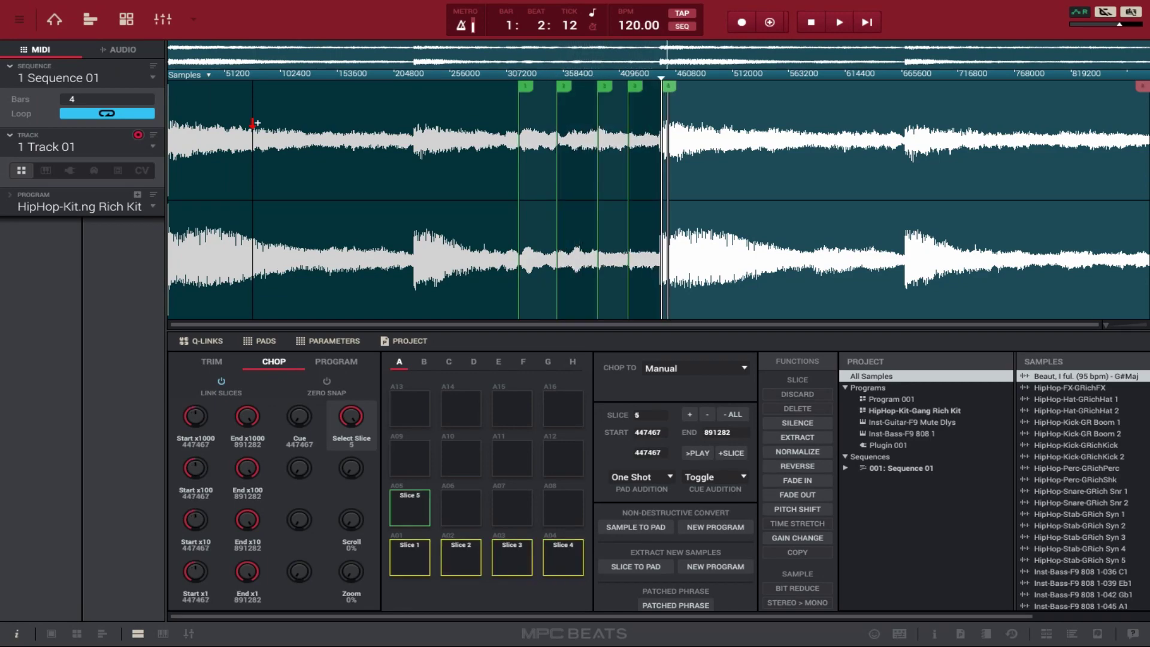
pyautogui.press('s')
pyautogui.press('d')
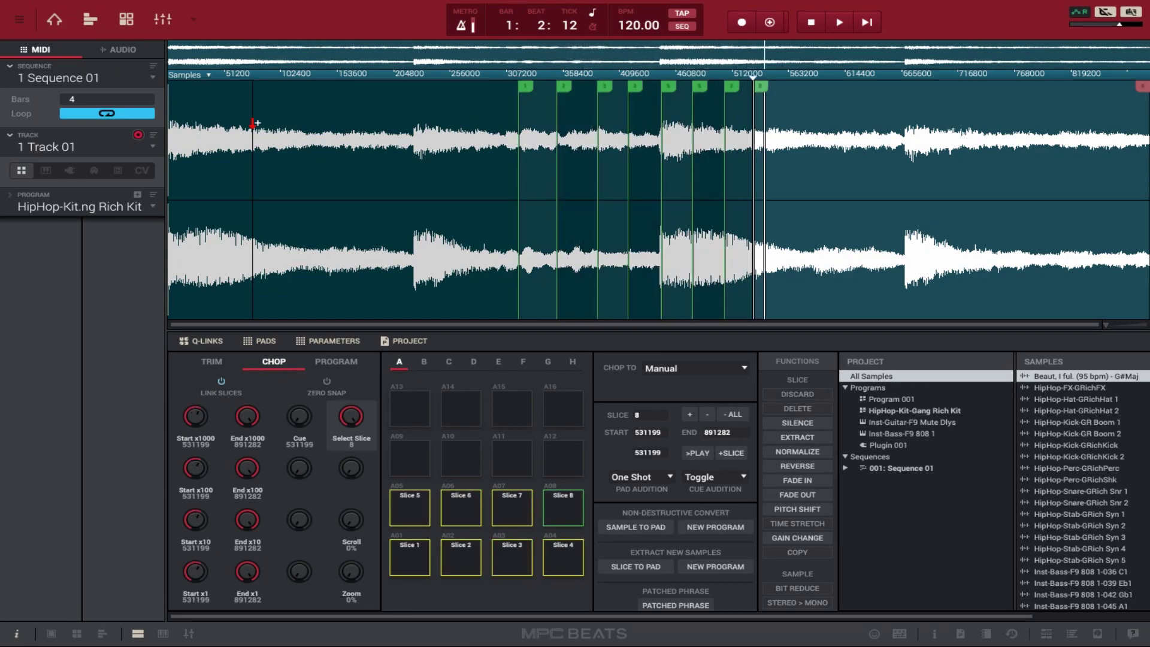
pyautogui.press('f')
pyautogui.press('q')
pyautogui.press('w')
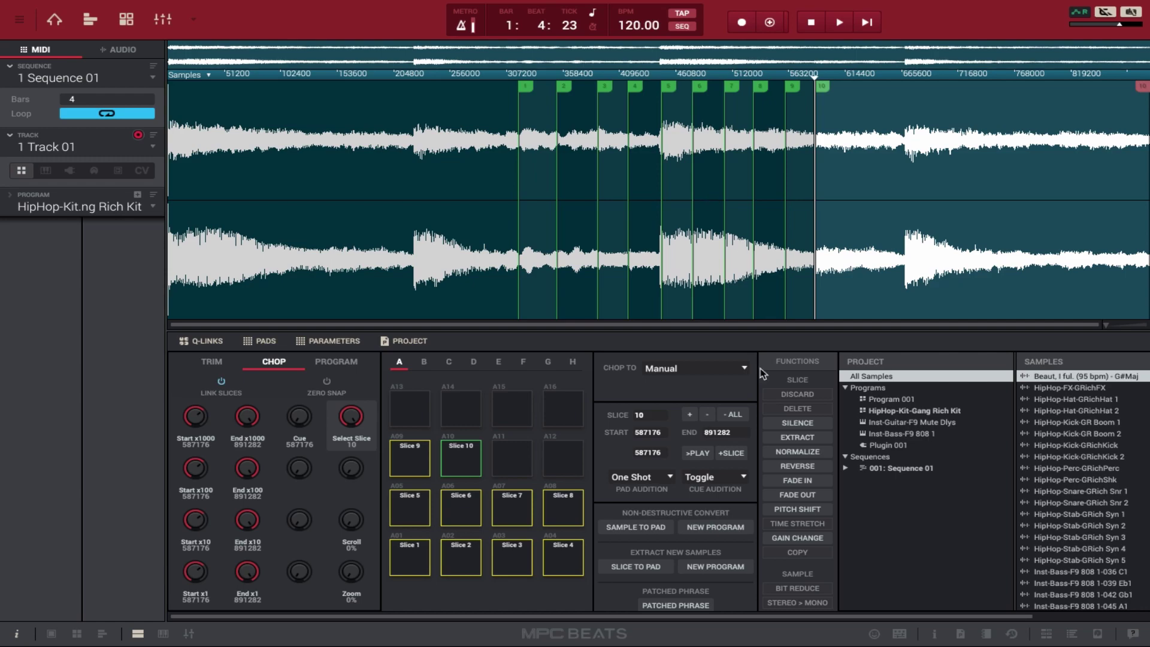
# Remove all slice markers and set the chop method to Chop To BPM.
pyautogui.click(735, 415)
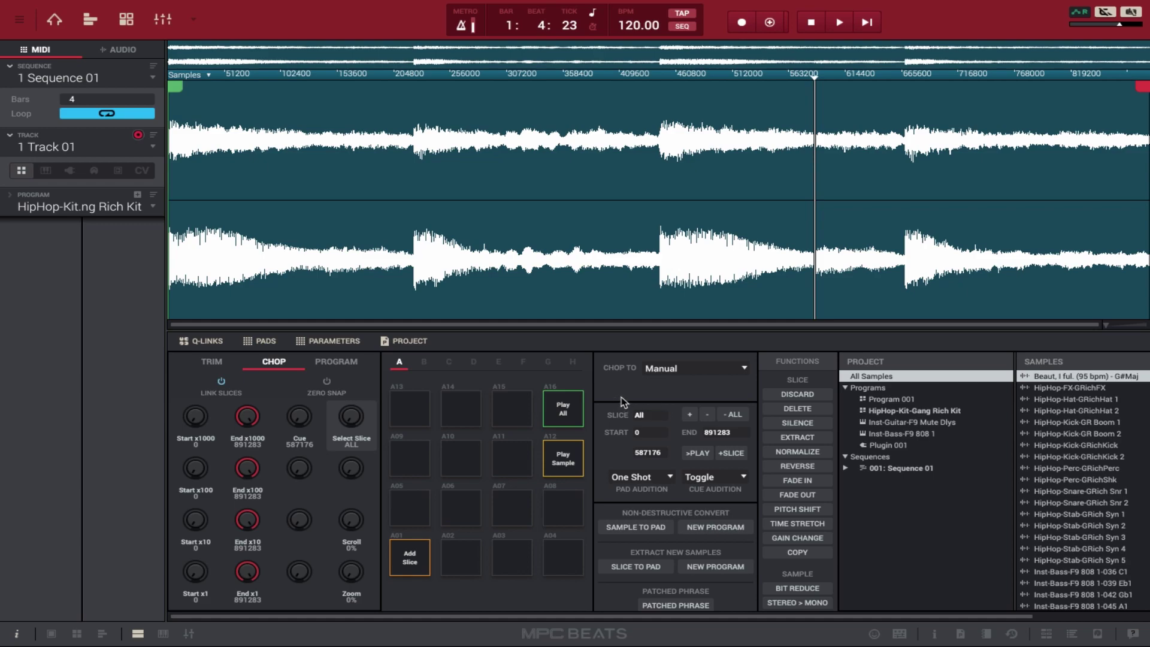
pyautogui.click(687, 382)
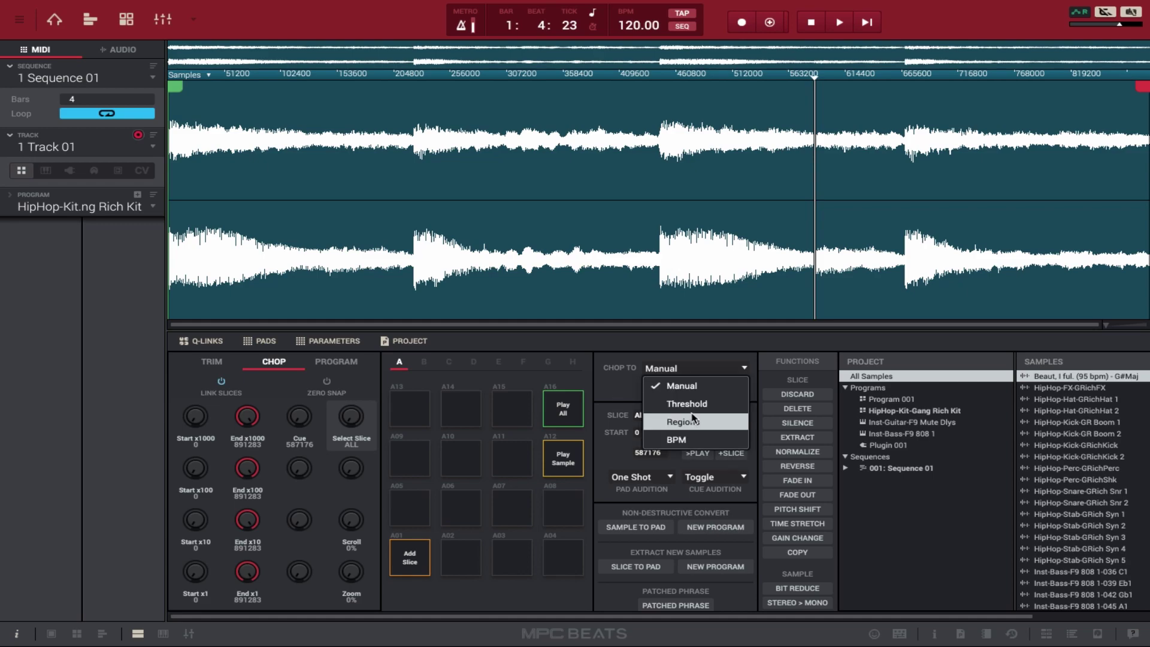
pyautogui.click(688, 440)
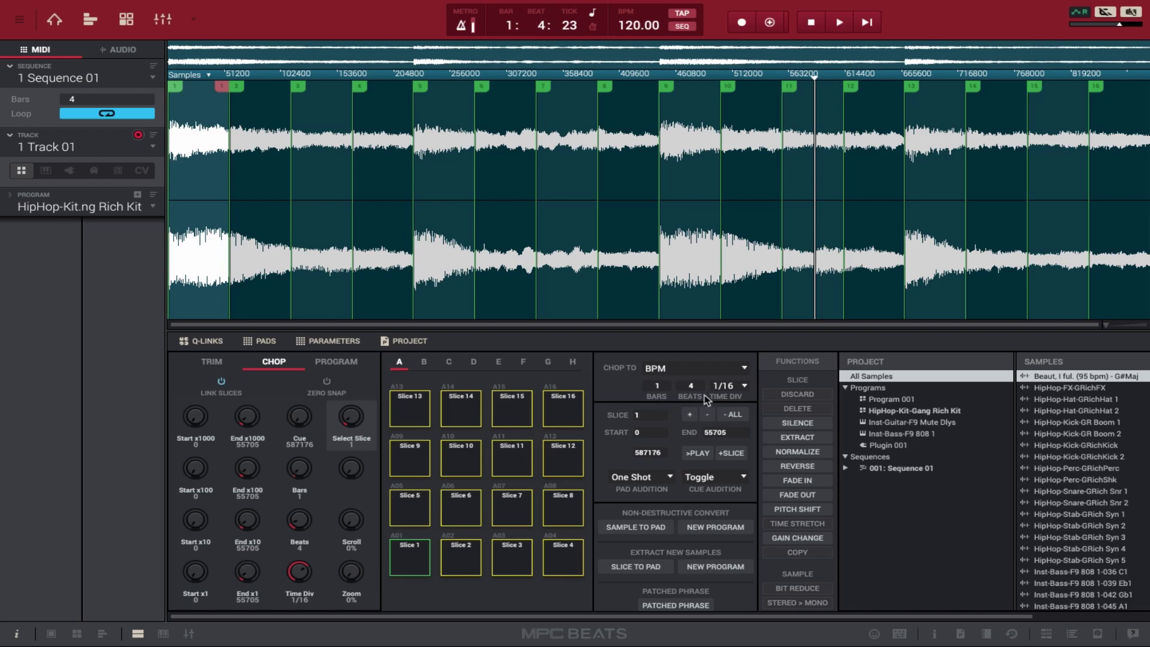
pyautogui.click(724, 399)
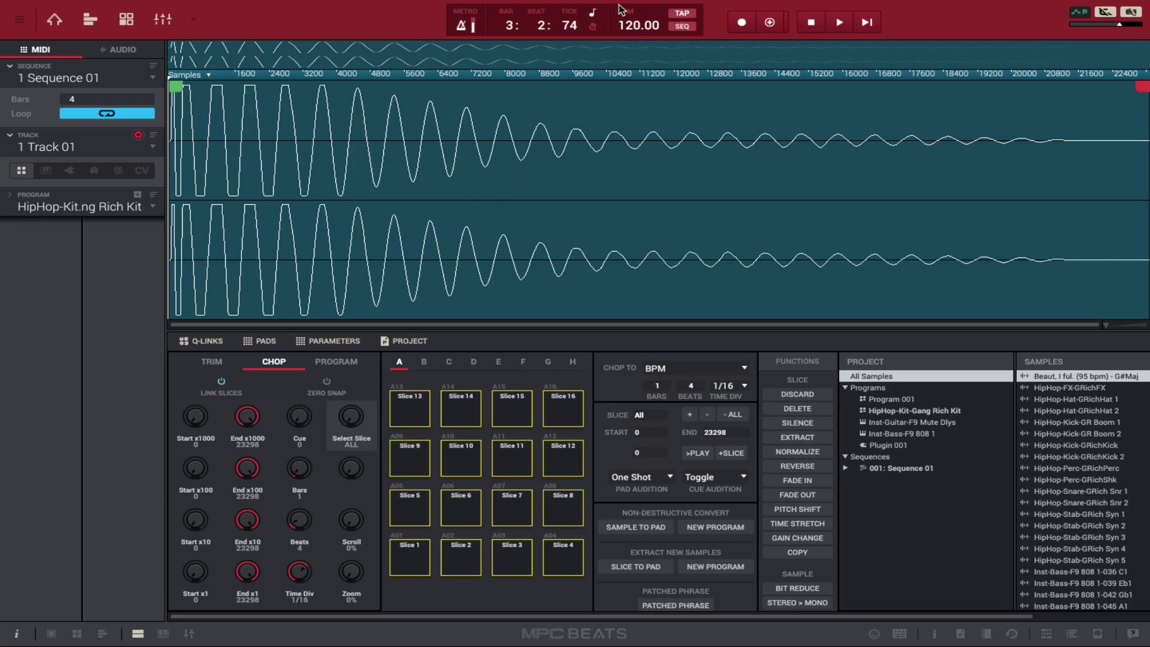
# Set the tempo to 95 and turn the 16 slices into a new drum program.
pyautogui.doubleClick(630, 25)
pyautogui.moveTo(622, 25); pyautogui.dragTo(642, 27)
pyautogui.click(714, 527)
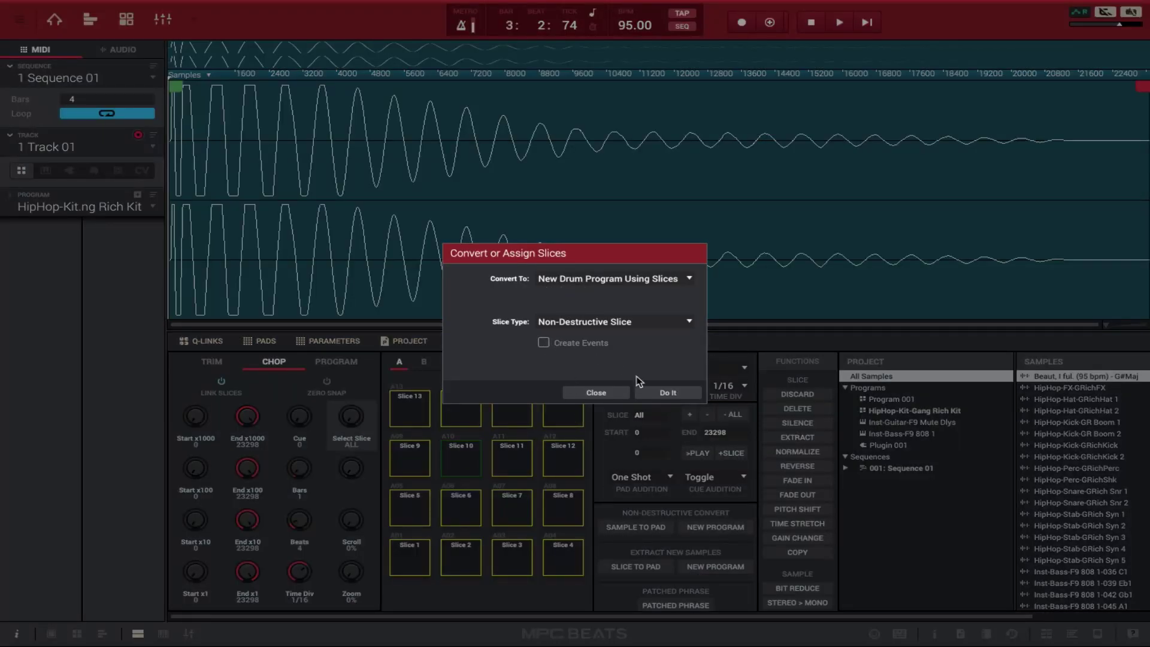
pyautogui.click(668, 392)
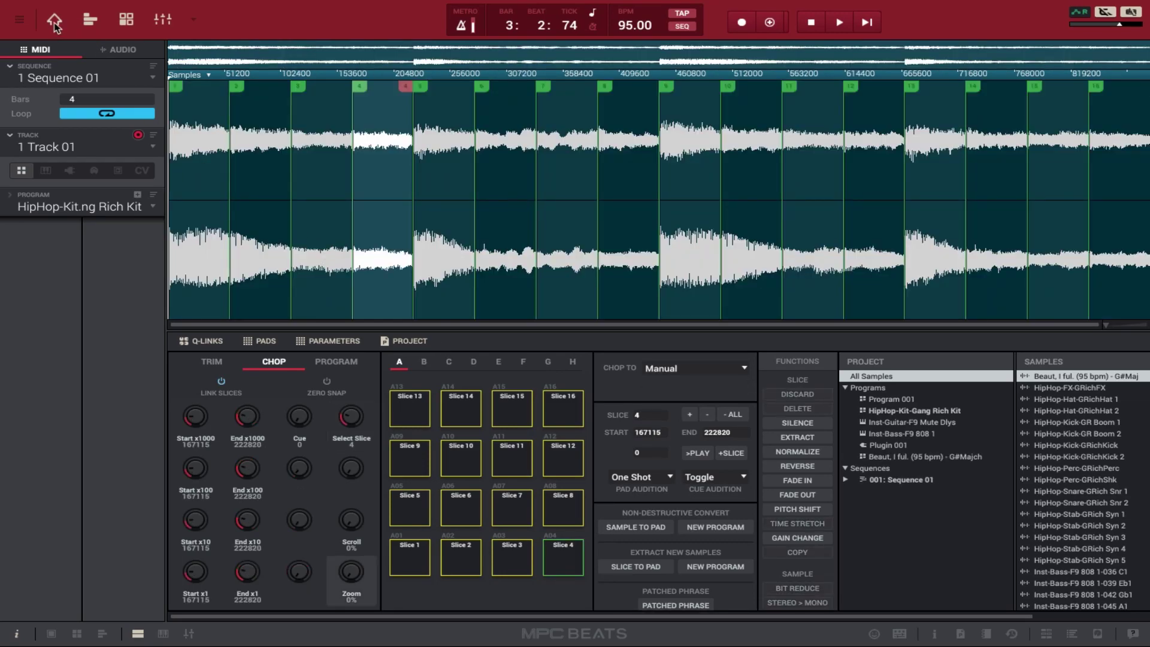
# Return to the main grid and assign the chopped-sample Beaut program to Track 01.
pyautogui.click(54, 23)
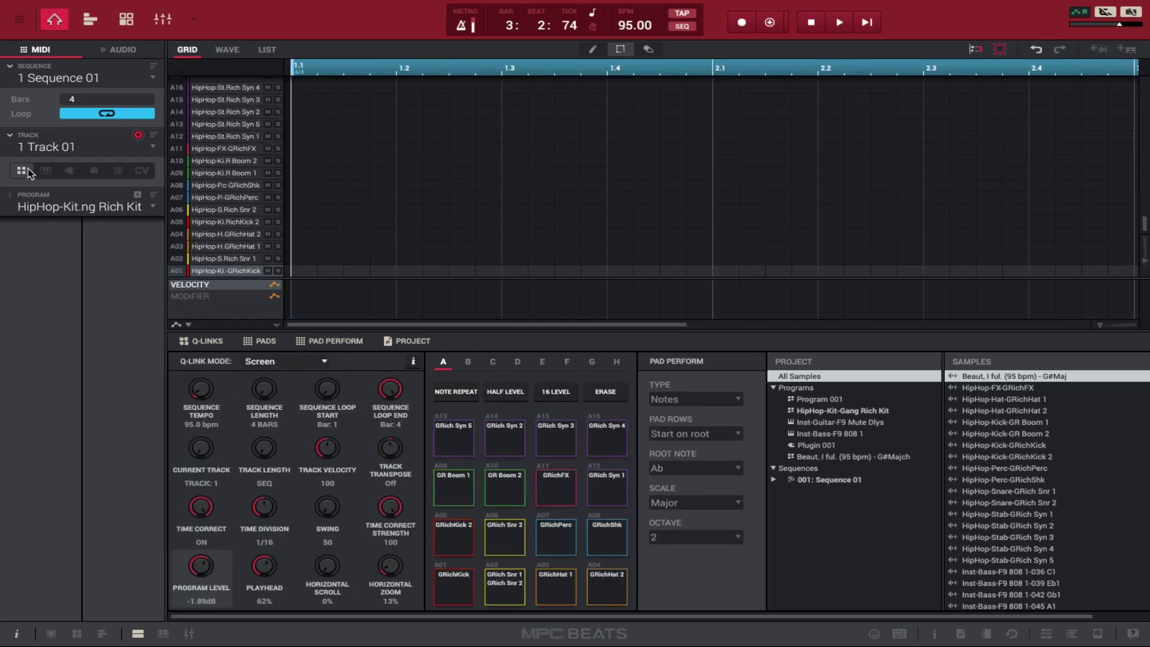
pyautogui.click(109, 213)
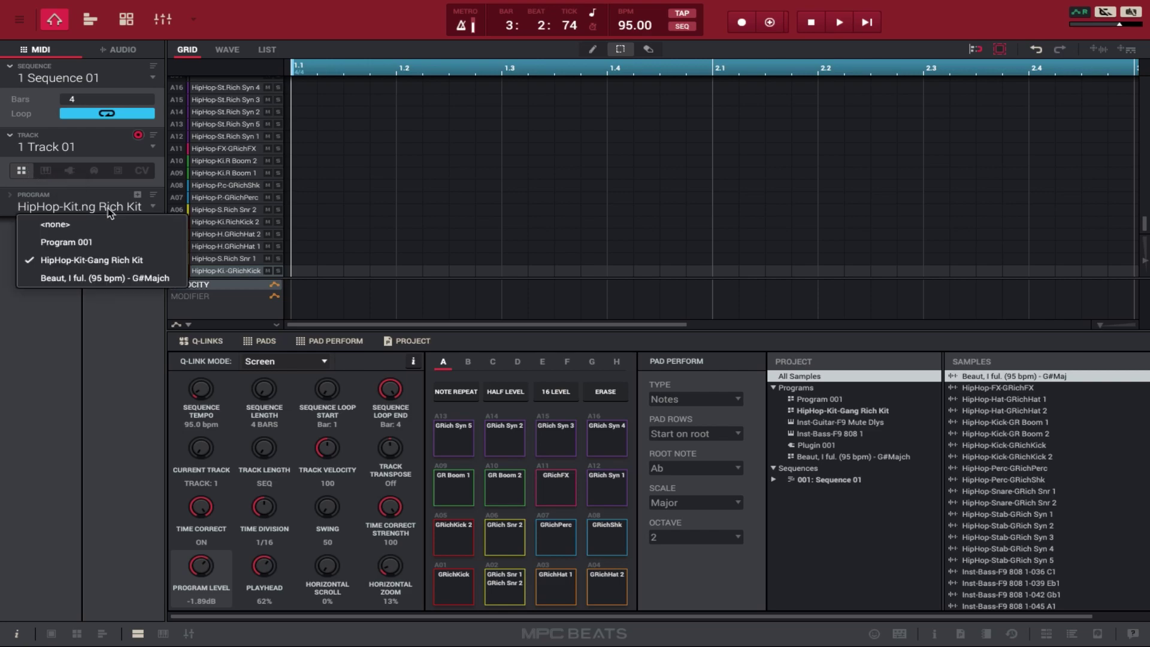
pyautogui.click(102, 268)
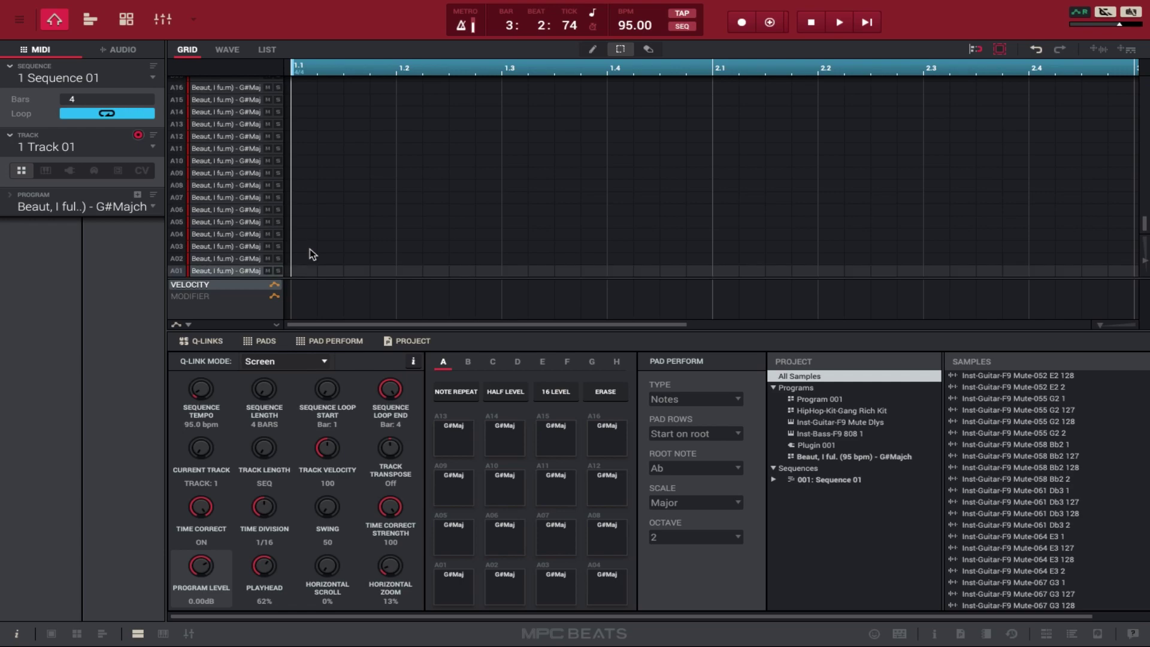
# Overdub-record slice hits on four pads over two bars, then play the pattern back.
pyautogui.click(770, 22)
pyautogui.click(840, 23)
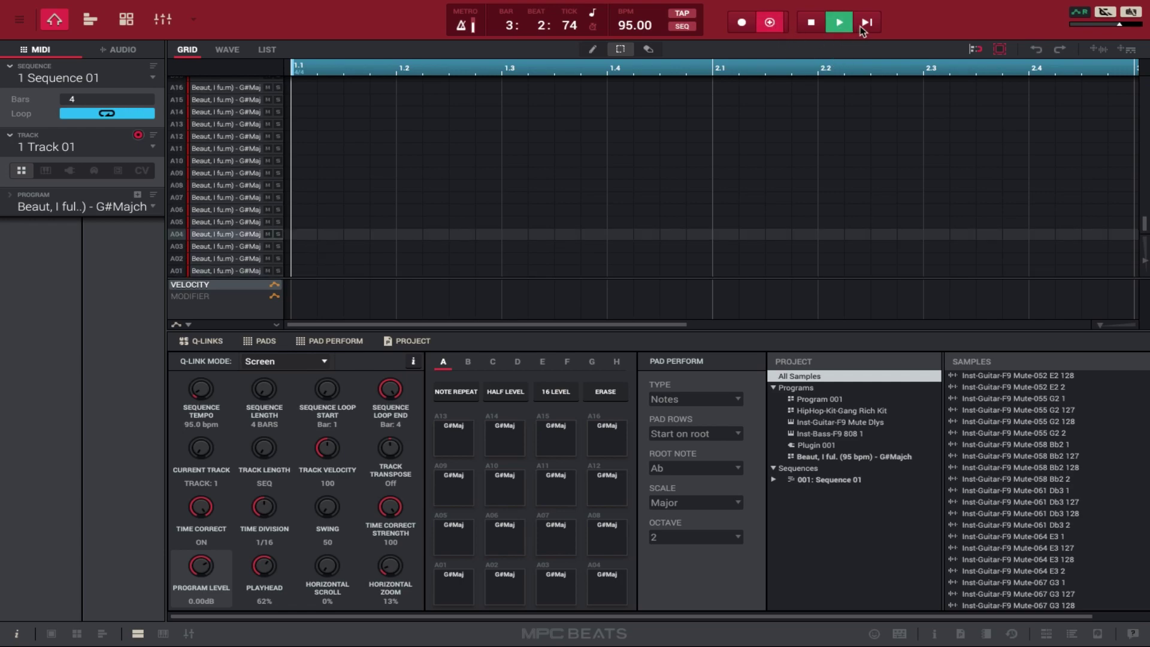
pyautogui.click(866, 23)
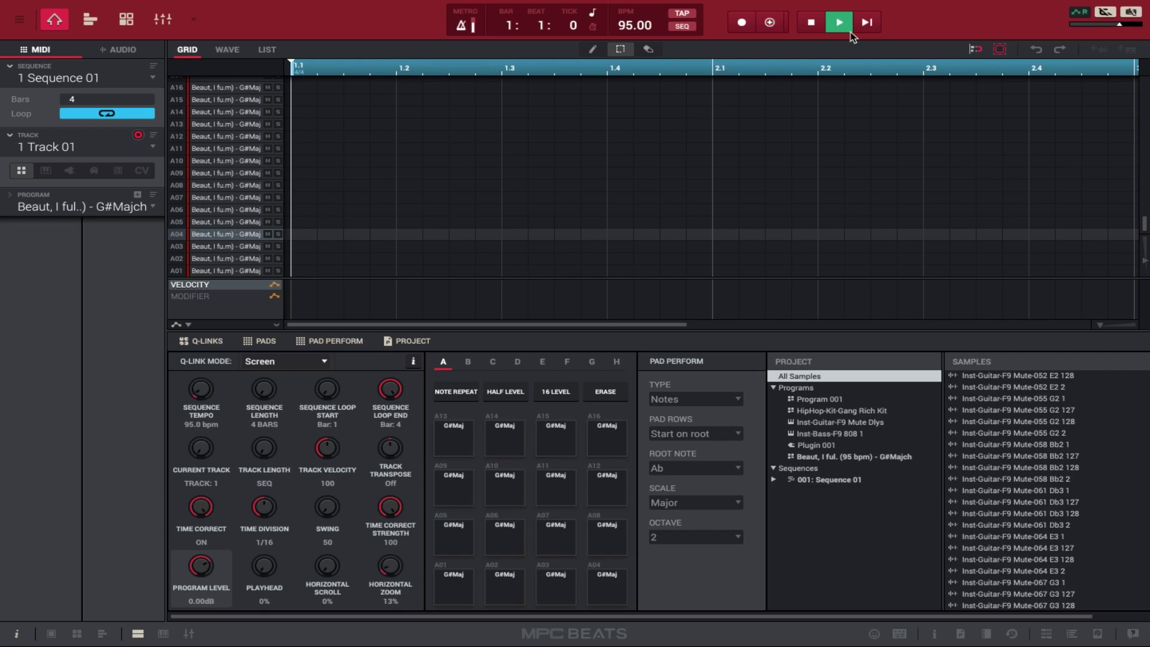
pyautogui.press('z')
pyautogui.press('z')
pyautogui.press('s')
pyautogui.press('s')
pyautogui.press('c')
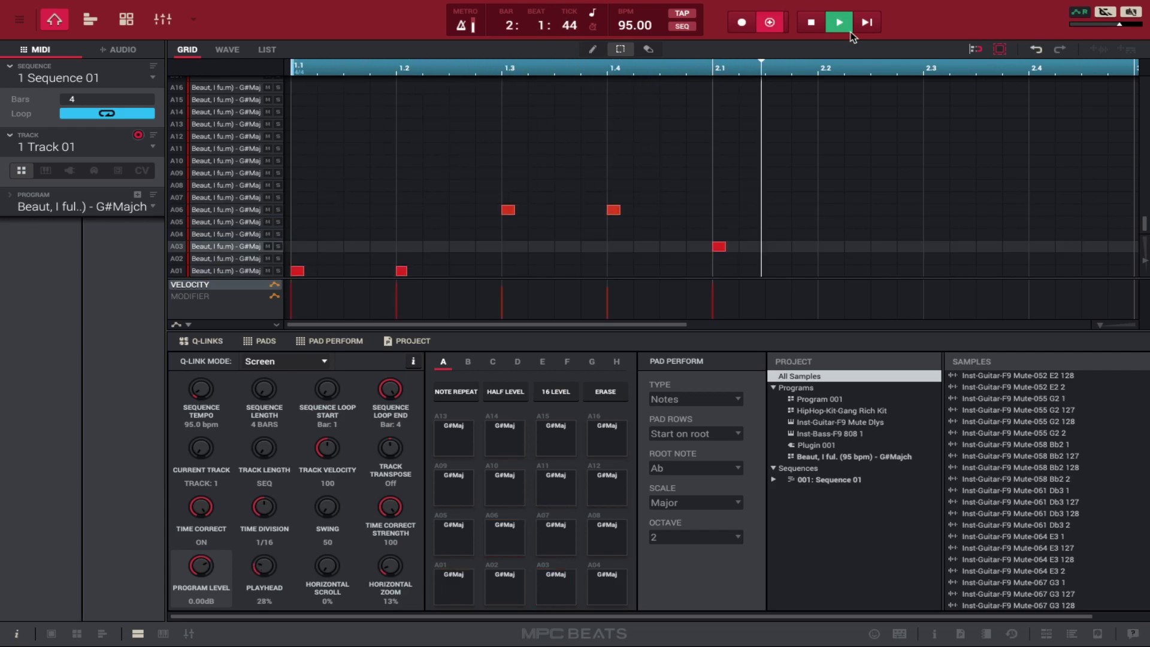
pyautogui.press('c')
pyautogui.press('v')
pyautogui.press('v')
pyautogui.press('z')
pyautogui.press('space')
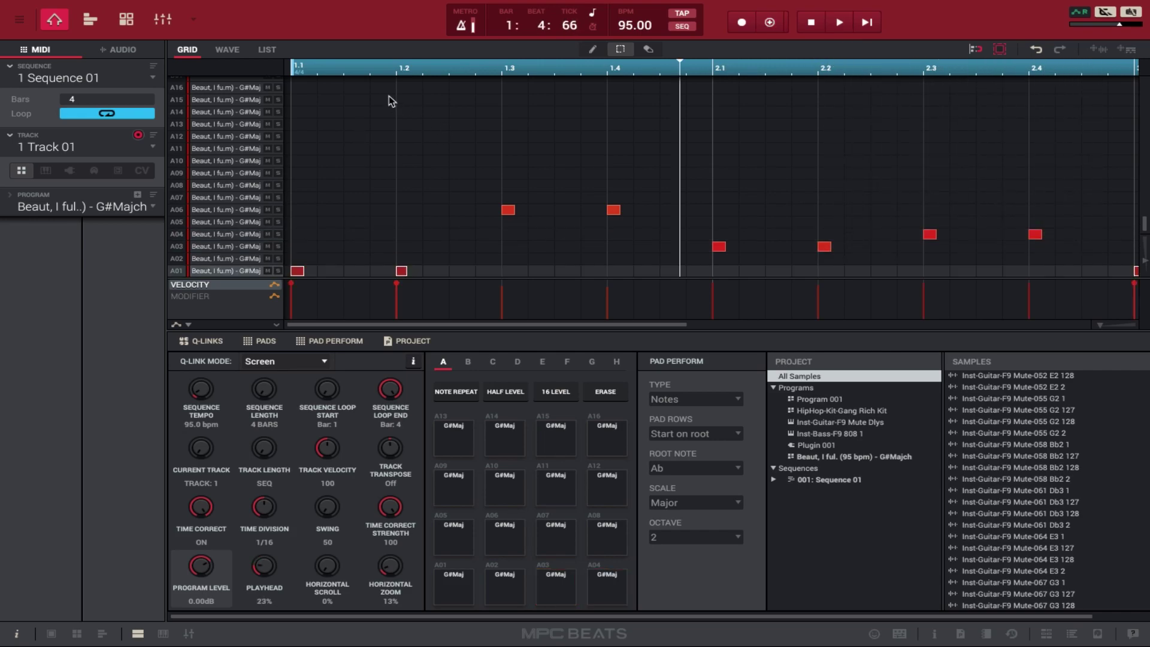
pyautogui.press('space')
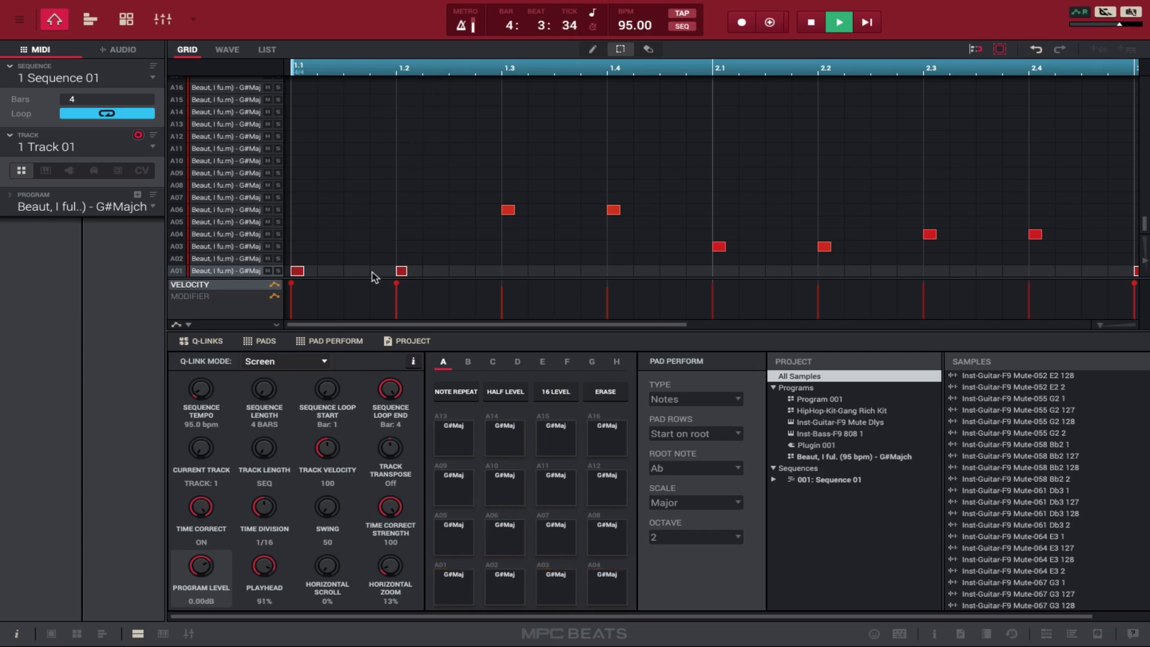
pyautogui.press('space')
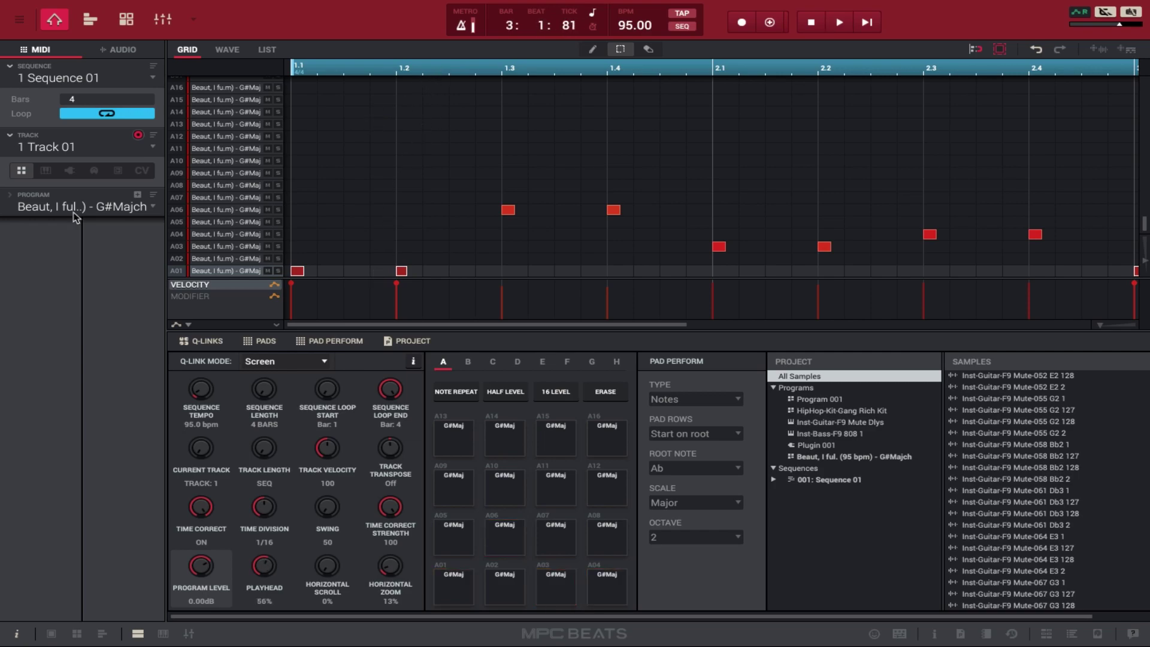
# Put Track 02 on the HipHop-Kit-Gang Rich Kit program and turn Time Correct off.
pyautogui.click(51, 152)
pyautogui.click(54, 175)
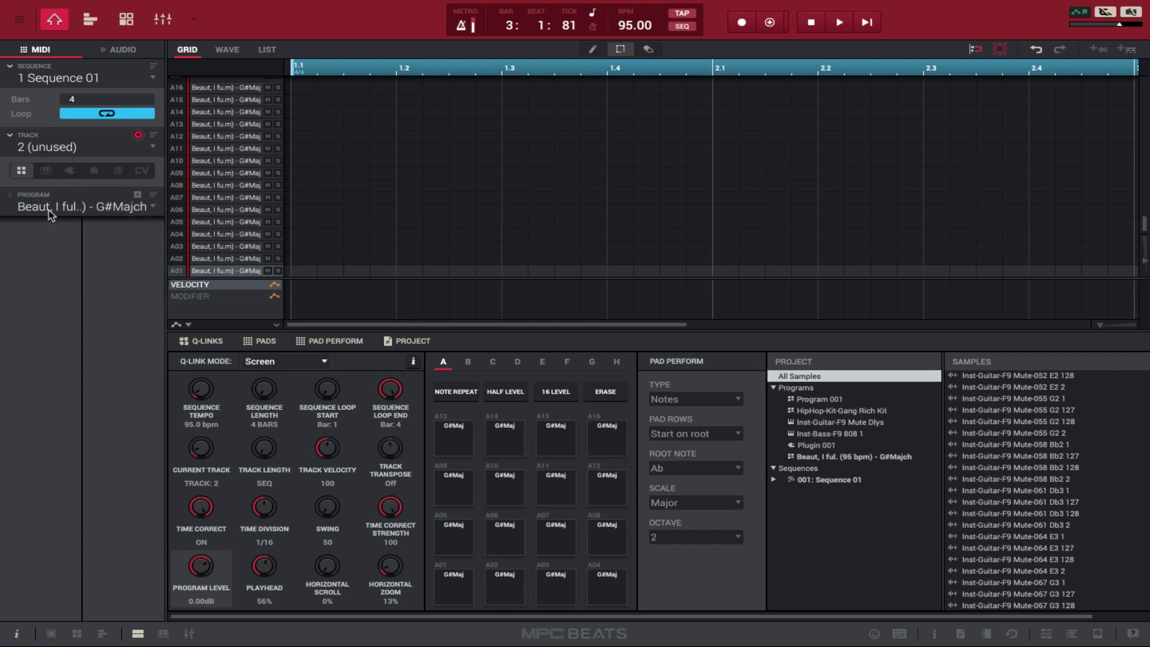
pyautogui.click(66, 209)
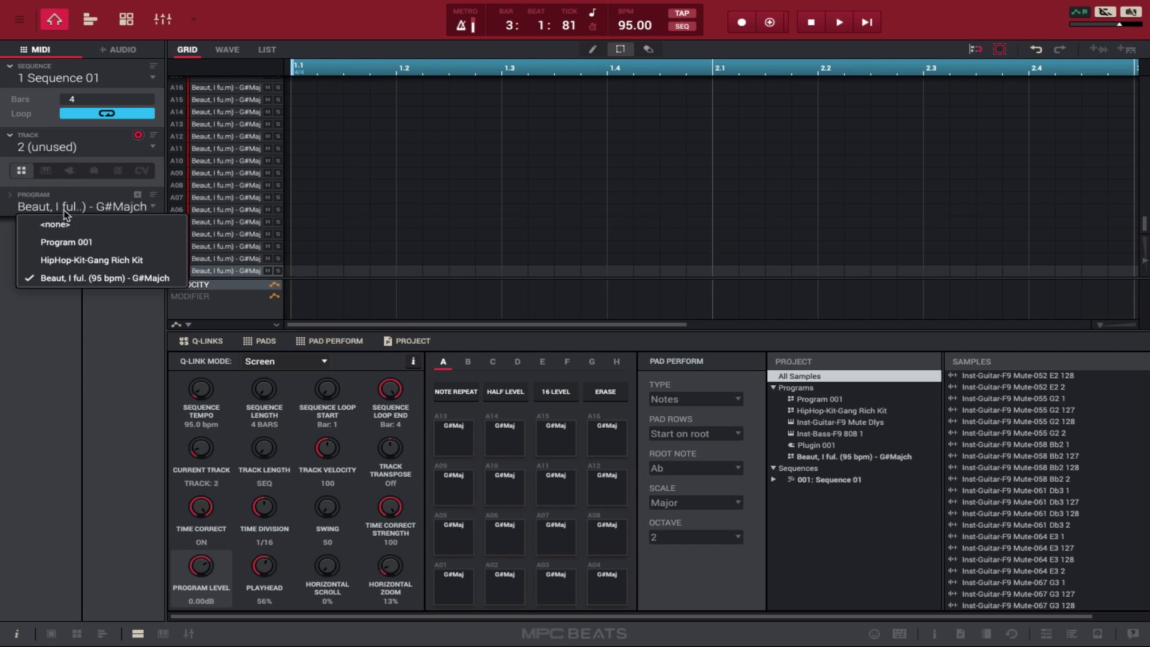
pyautogui.click(71, 234)
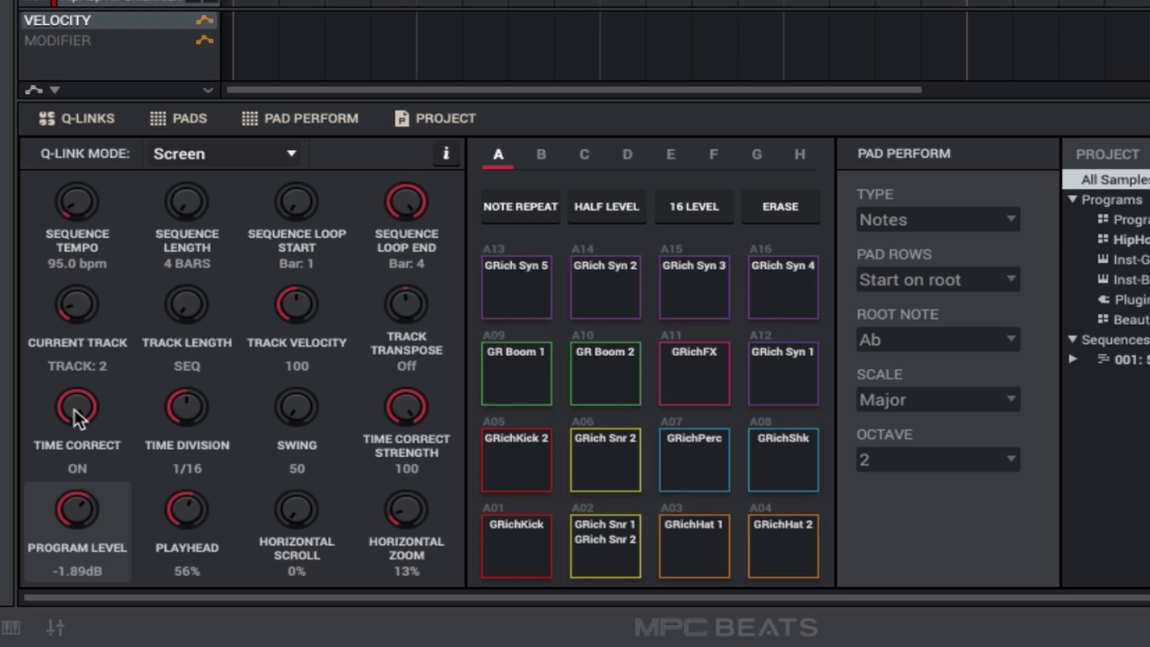
pyautogui.moveTo(77, 411); pyautogui.dragTo(77, 398)
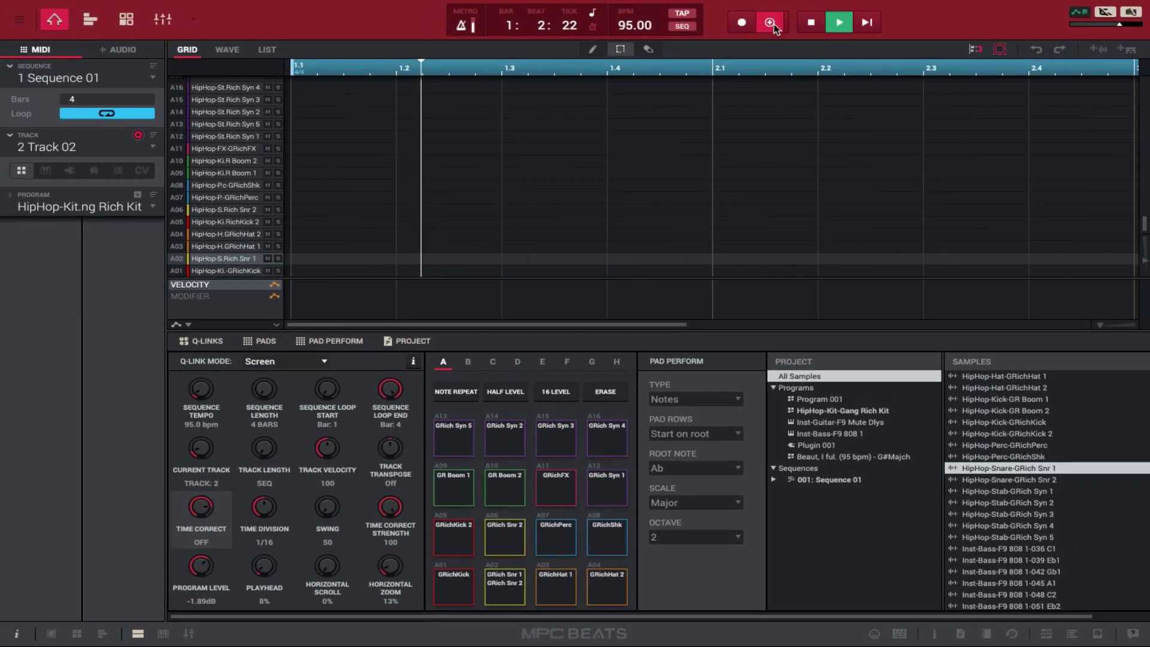
# Record alternating kick (A01) and snare (A02) hits through Track 02's loop, then stop.
pyautogui.click(865, 27)
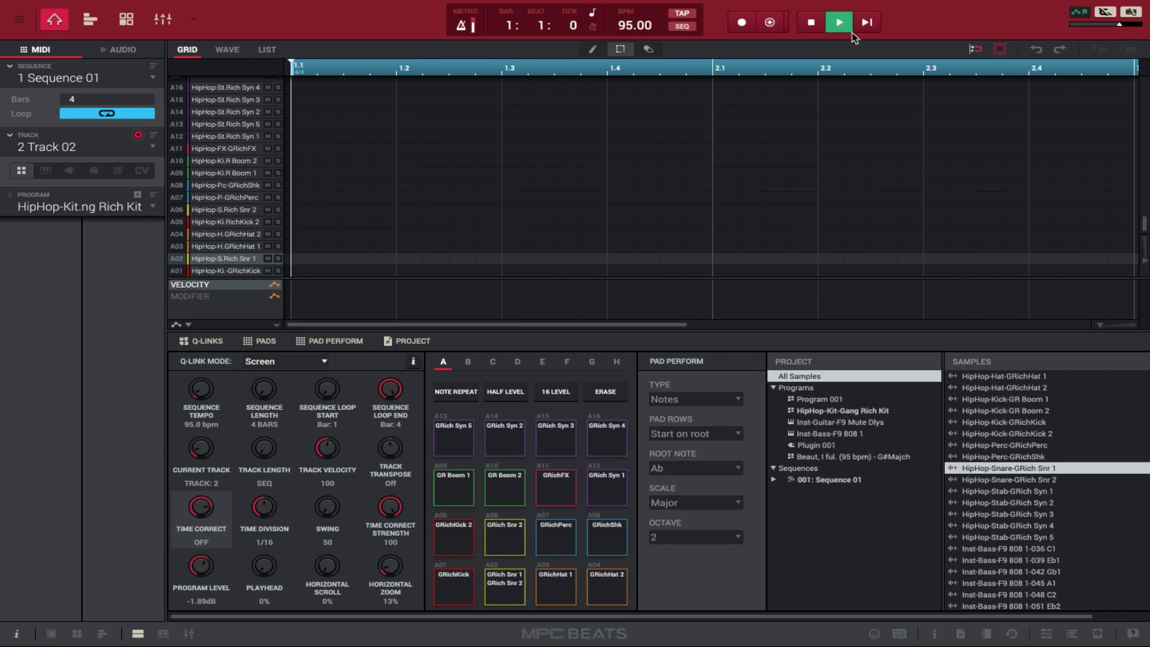
pyautogui.press('z')
pyautogui.press('x')
pyautogui.press('z')
pyautogui.press('x')
pyautogui.press('z')
pyautogui.press('z')
pyautogui.press('x')
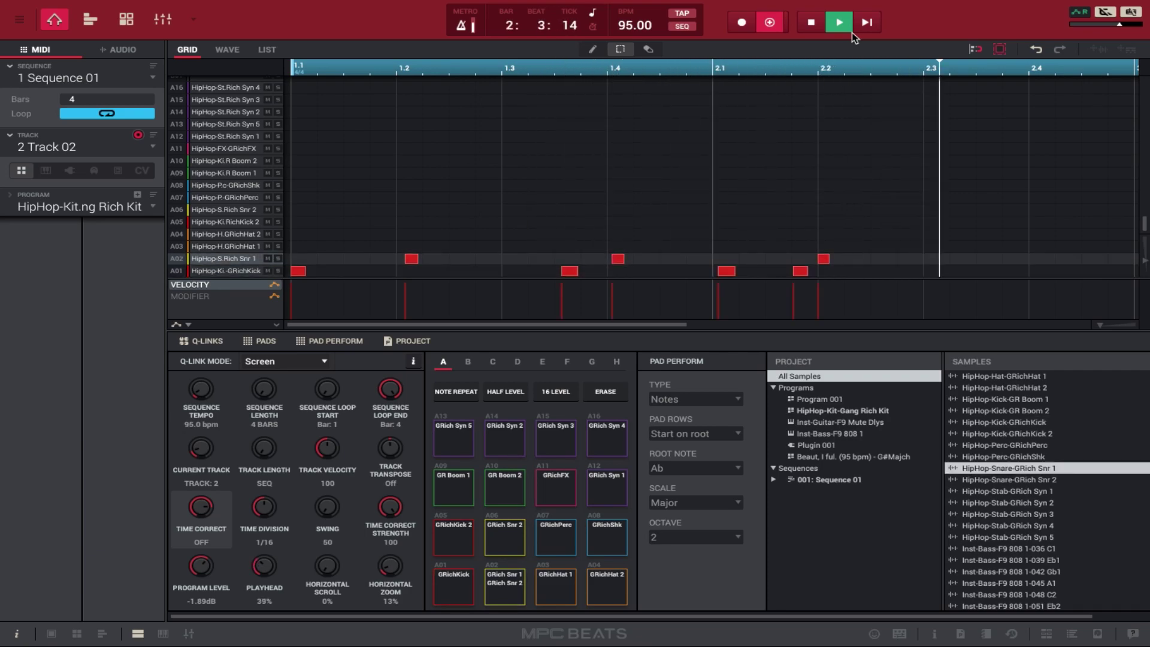
pyautogui.press('z')
pyautogui.press('z')
pyautogui.press('x')
pyautogui.press('x')
pyautogui.press('z')
pyautogui.press('x')
pyautogui.press('z')
pyautogui.press('x')
pyautogui.press('z')
pyautogui.press('x')
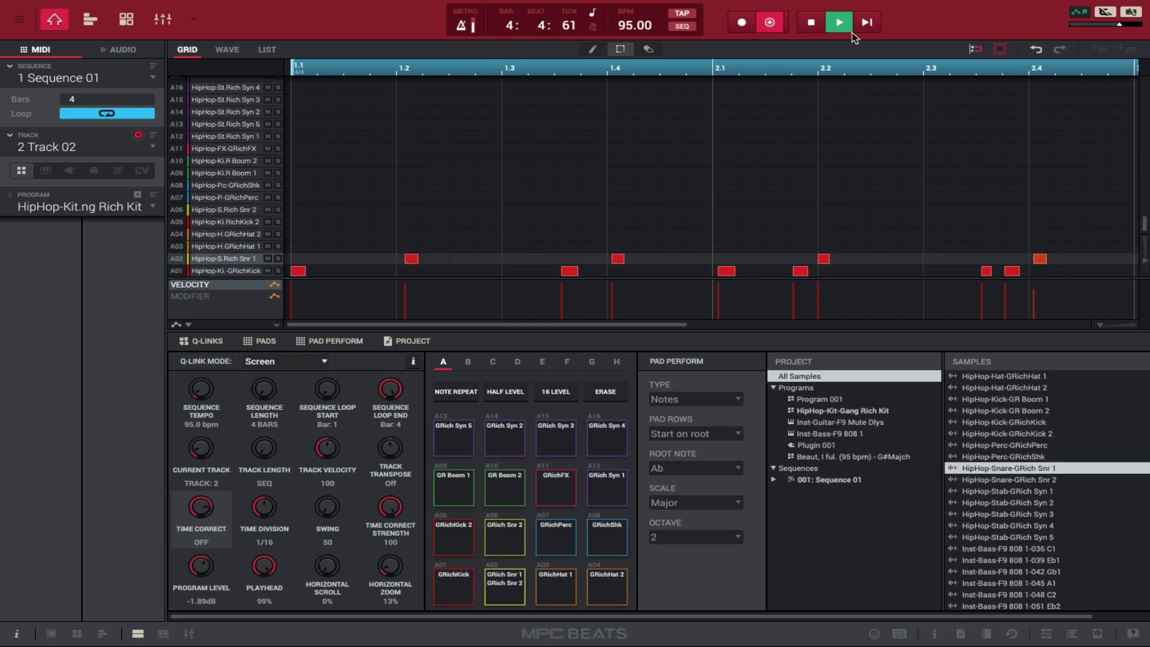
pyautogui.press('space')
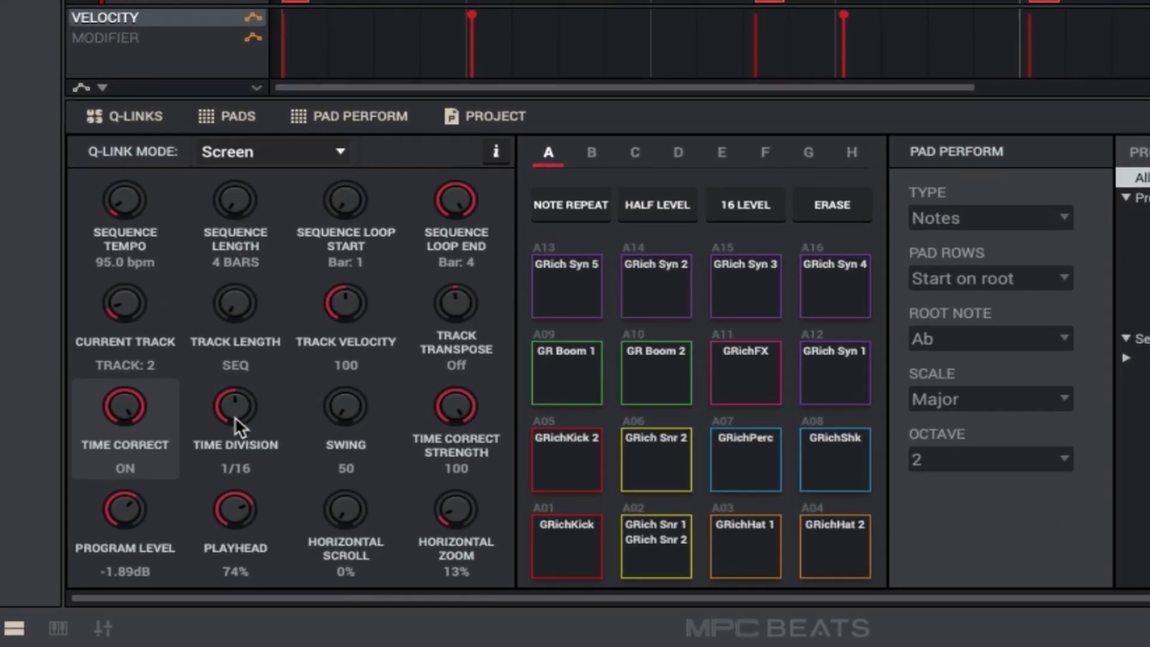
# Turn on note repeat and overdub-record a steady hi-hat pattern on the GRichHat 1 pad.
pyautogui.click(235, 416)
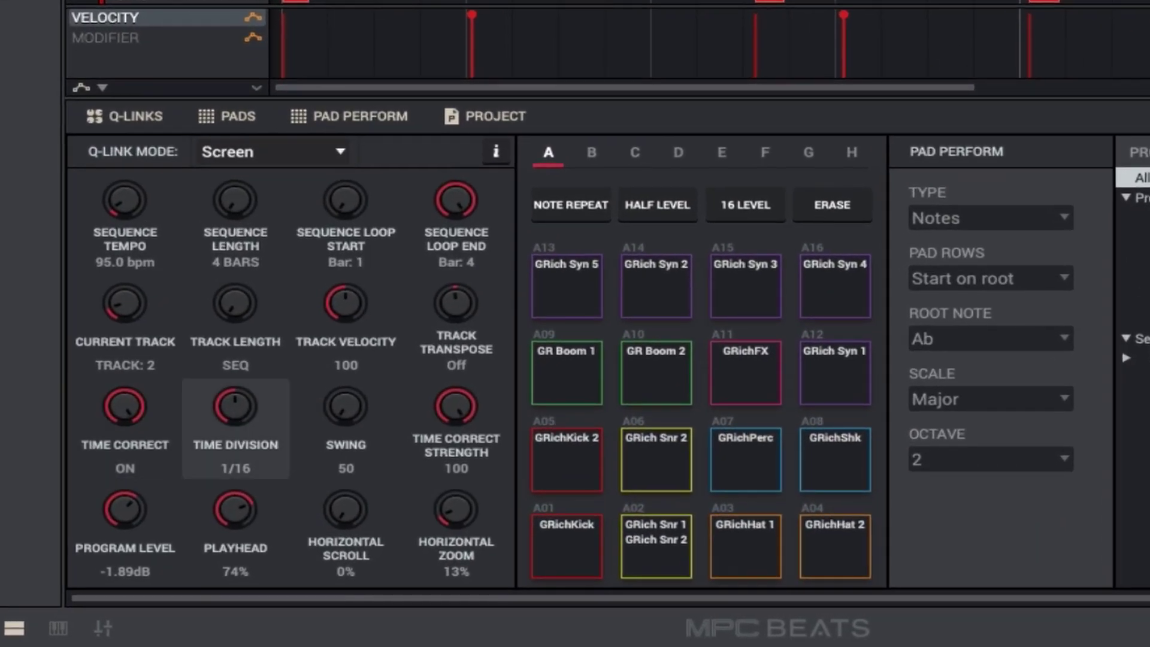
pyautogui.click(562, 211)
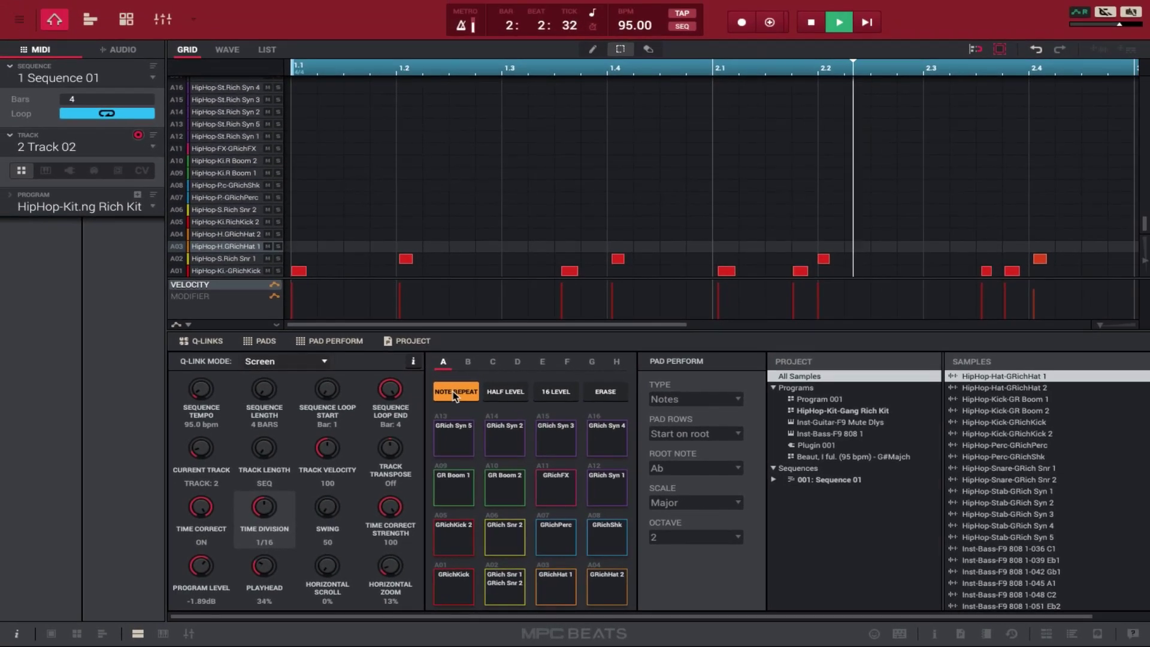
pyautogui.click(770, 23)
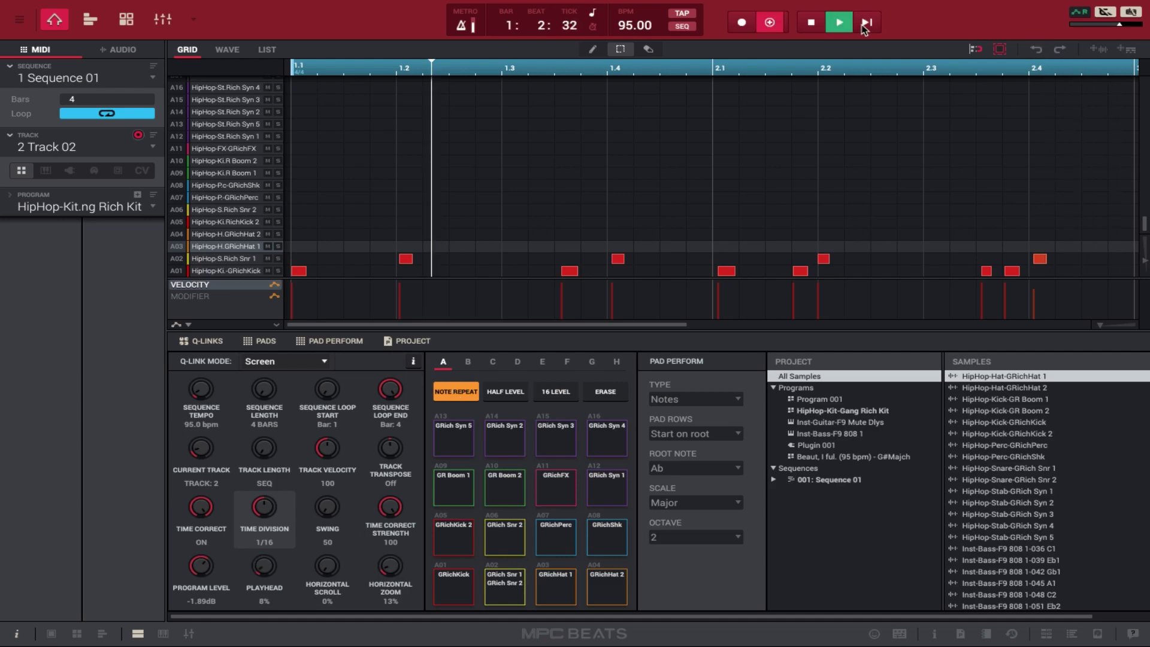
pyautogui.click(866, 24)
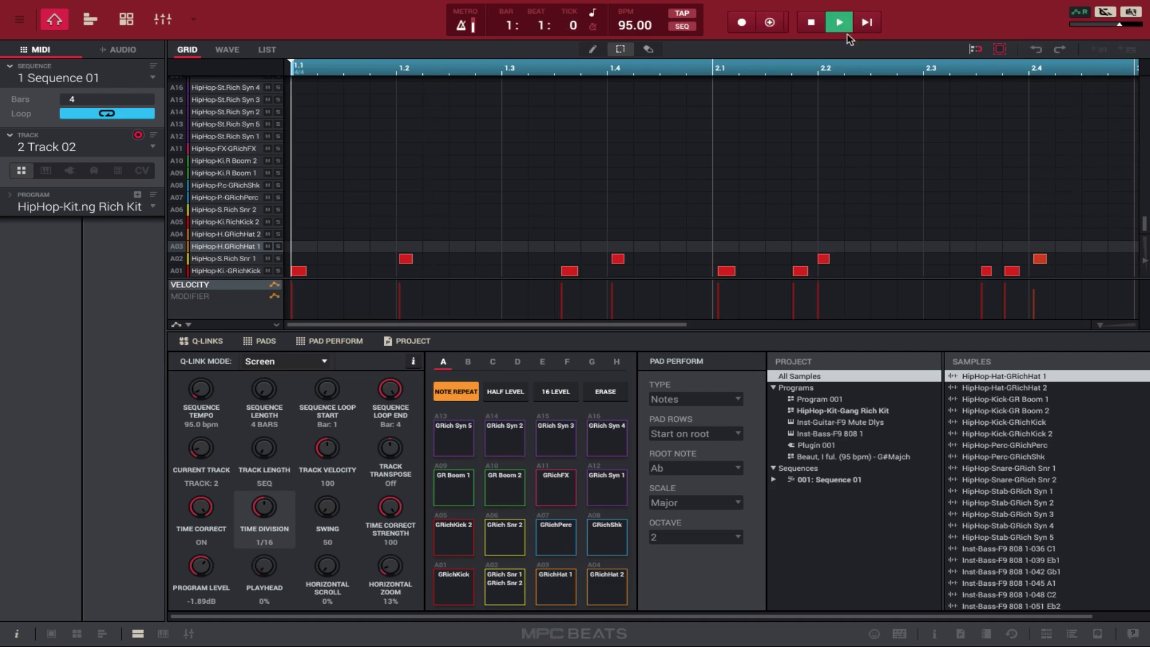
pyautogui.press('c')
pyautogui.press('c')
pyautogui.press('c')
pyautogui.press('c')
pyautogui.press('c')
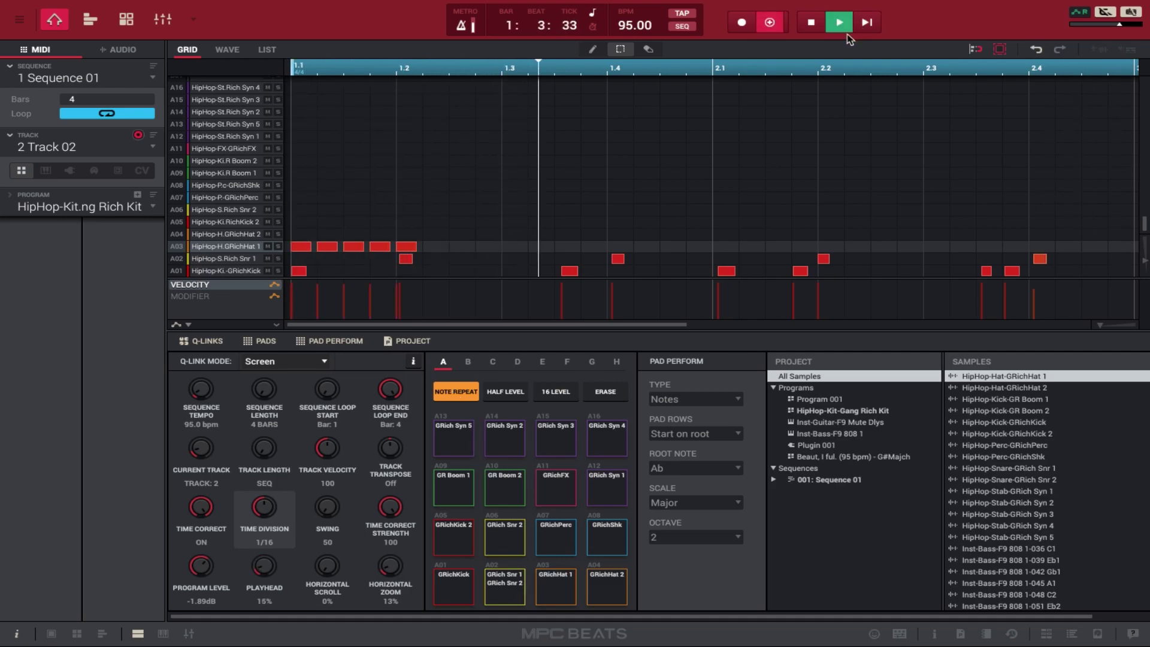
pyautogui.press('c')
pyautogui.press('c')
pyautogui.press('c')
pyautogui.press('c')
pyautogui.press('c')
pyautogui.press('c')
pyautogui.press('c')
pyautogui.press('c')
pyautogui.press('c')
pyautogui.press('c')
pyautogui.press('c')
pyautogui.press('c')
pyautogui.press('c')
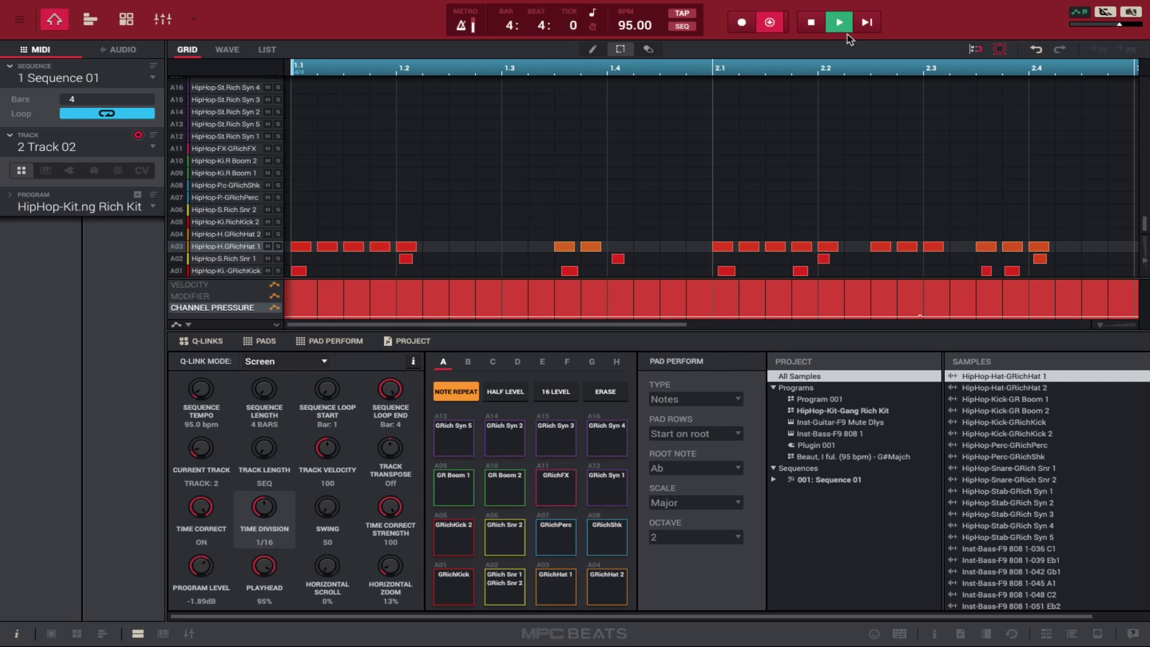
pyautogui.press('space')
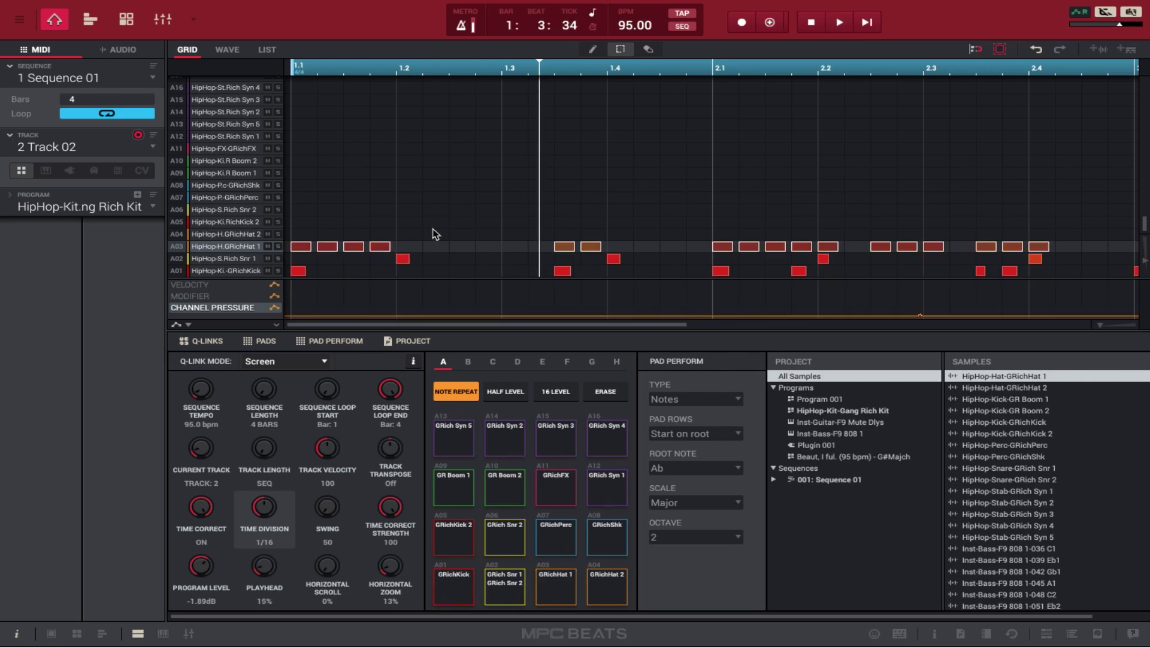
# Make Track 03 a keygroup track using the Inst-Bass-F9 808 1 program.
pyautogui.click(69, 155)
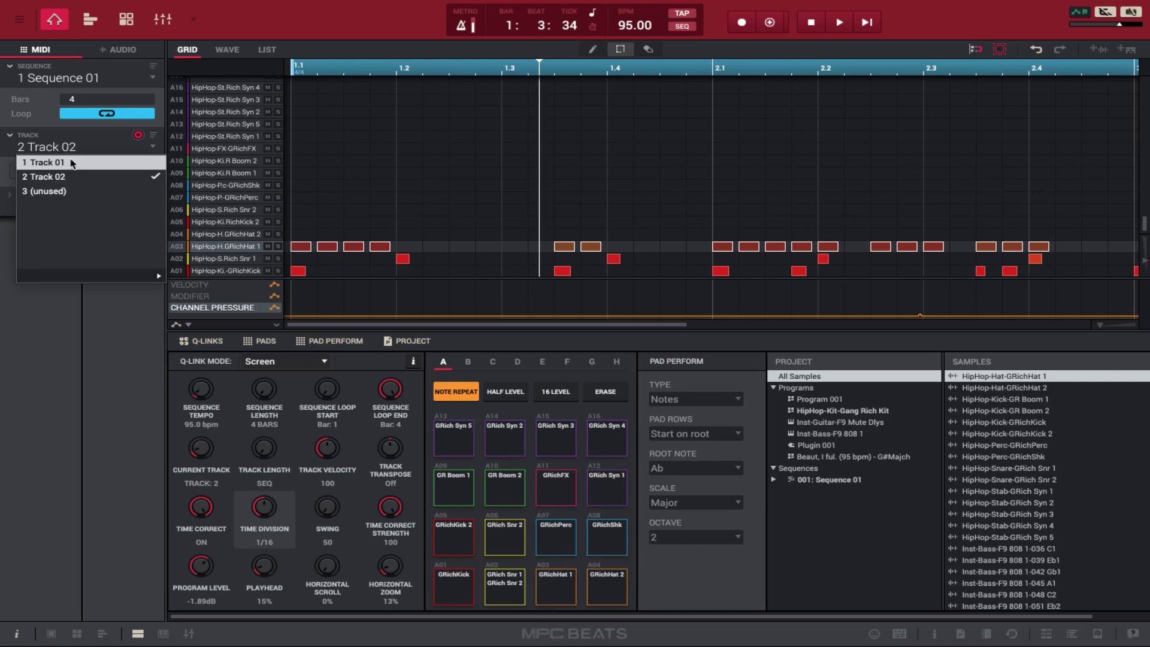
pyautogui.click(72, 189)
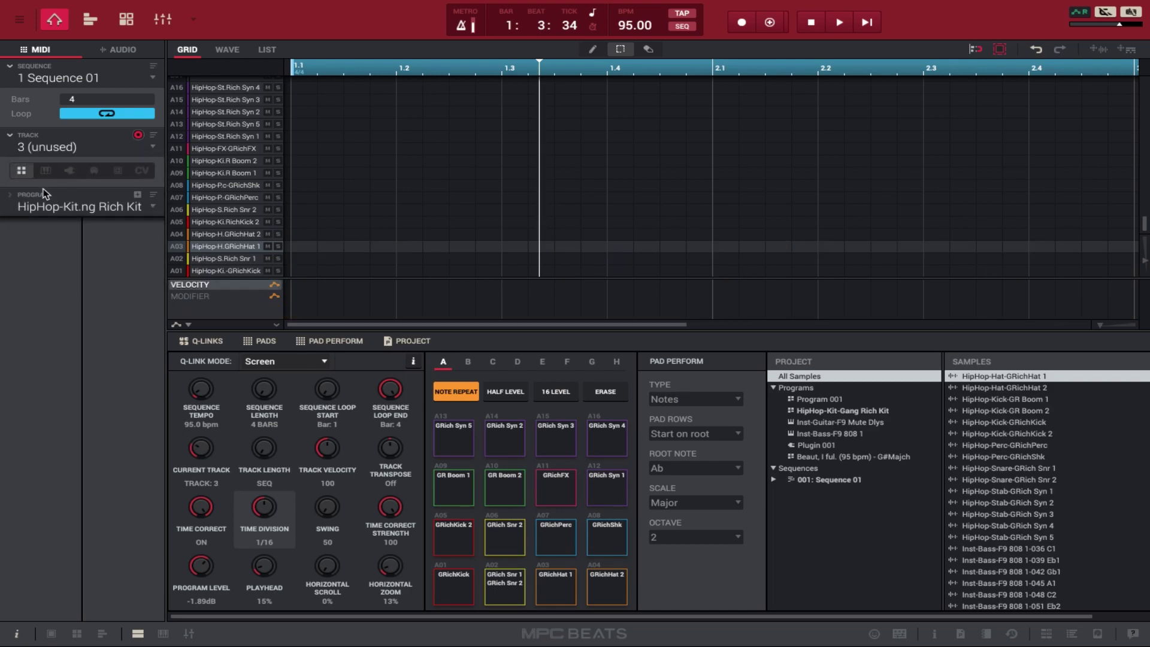
pyautogui.click(46, 170)
pyautogui.click(78, 211)
pyautogui.click(82, 259)
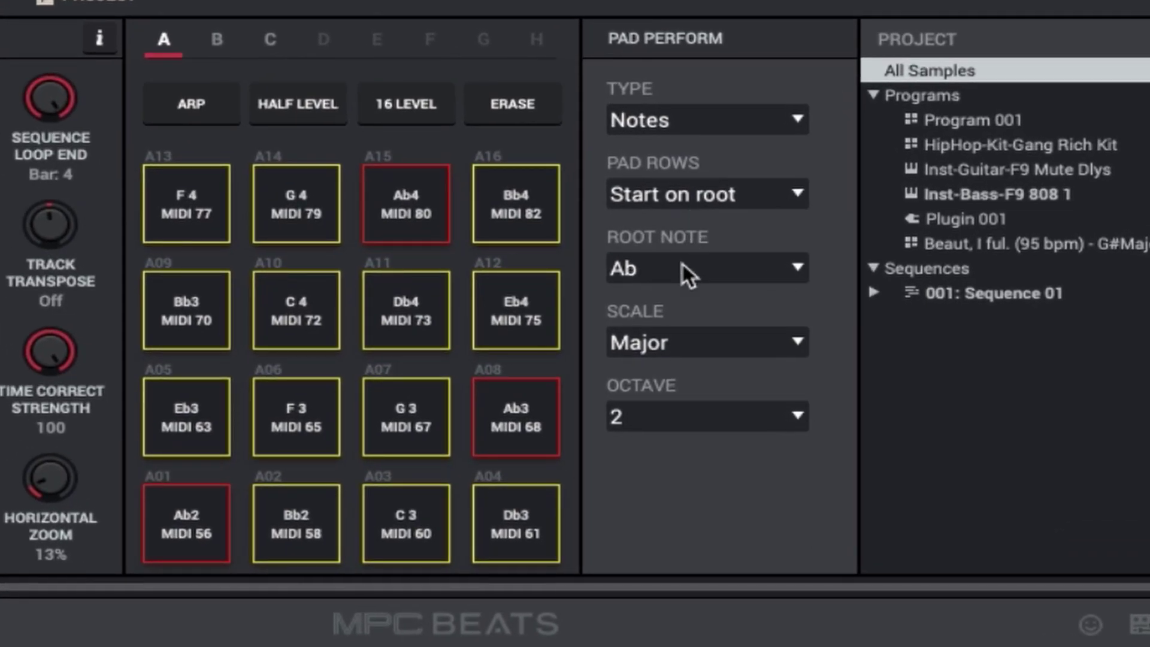
# Keep the pad root note at Ab and transpose the track down to -12.
pyautogui.click(689, 277)
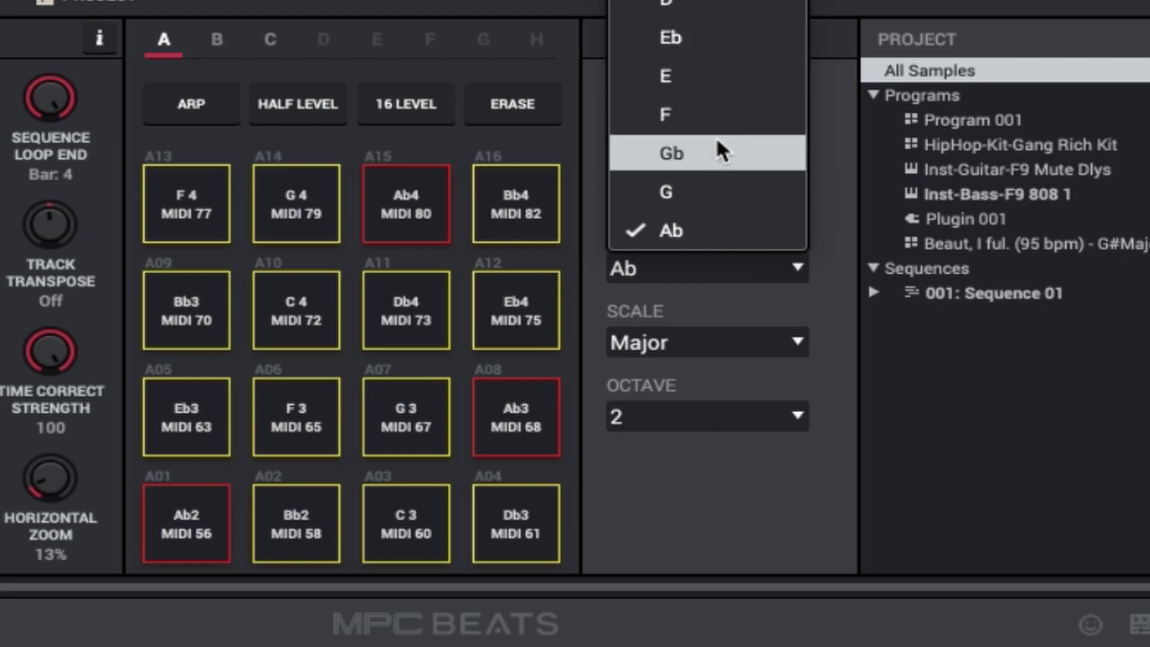
pyautogui.click(689, 231)
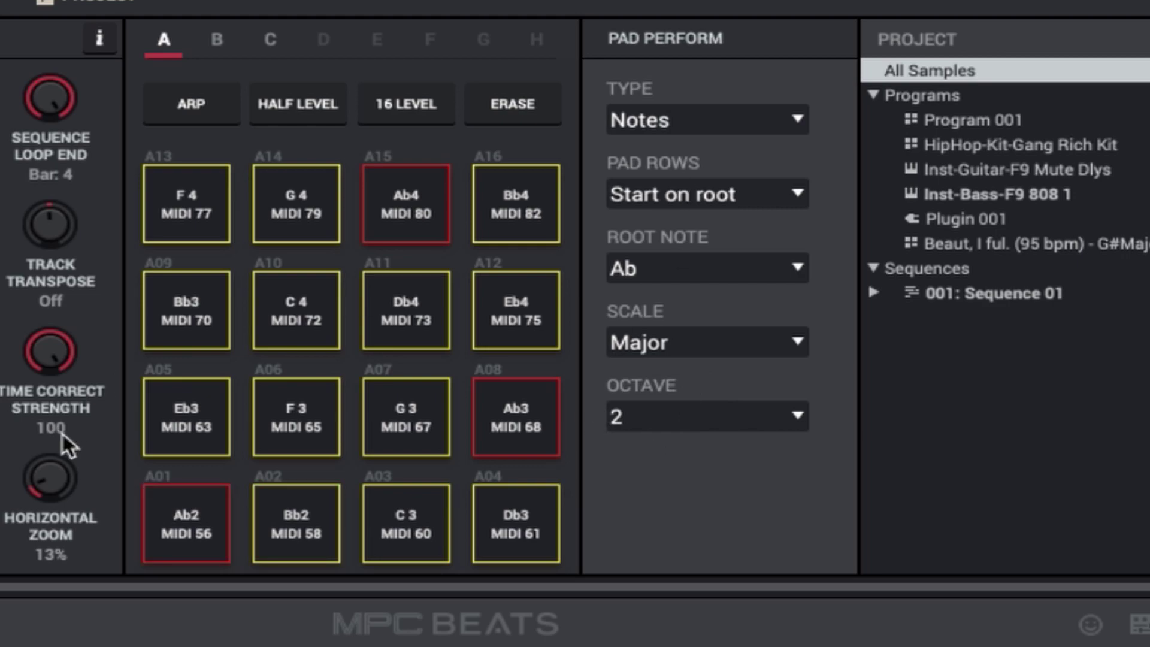
pyautogui.moveTo(50, 225); pyautogui.dragTo(50, 237)
pyautogui.moveTo(218, 224); pyautogui.dragTo(218, 239)
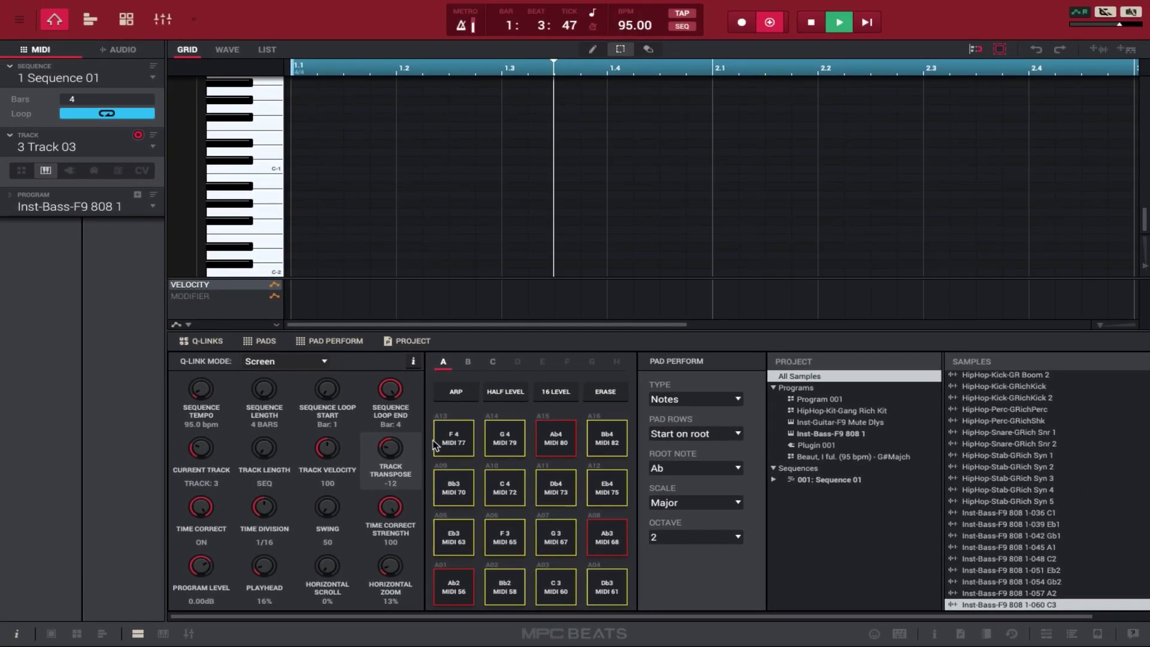
# Record 808 bass notes on Track 03 from the top of the four-bar loop.
pyautogui.click(866, 24)
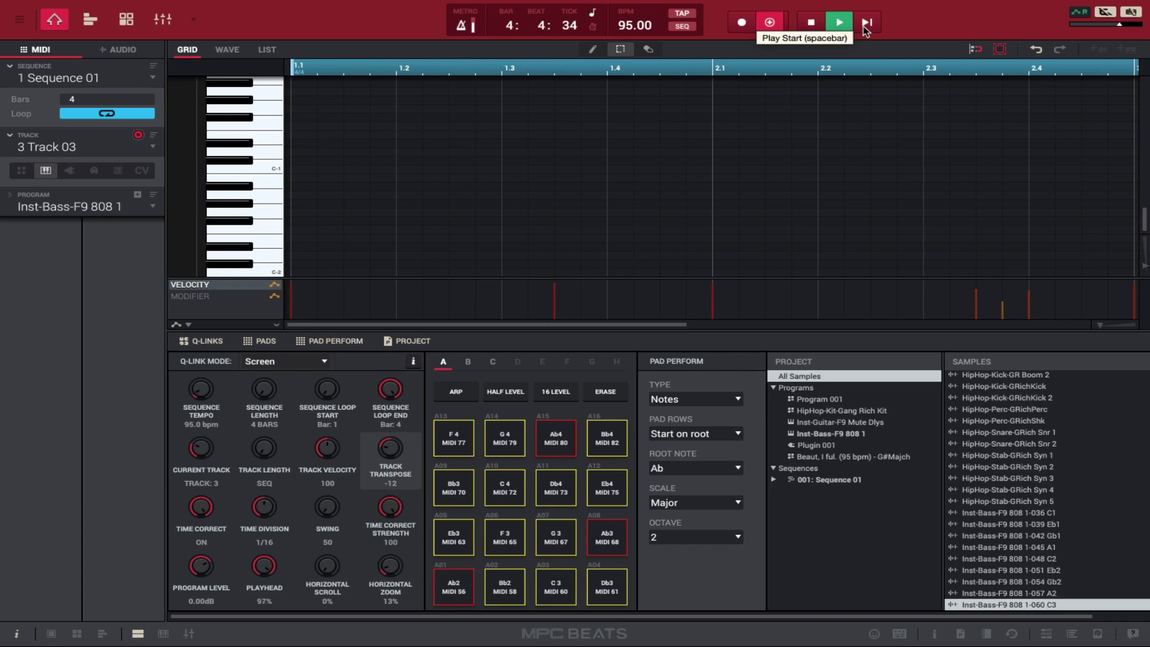
pyautogui.press('space')
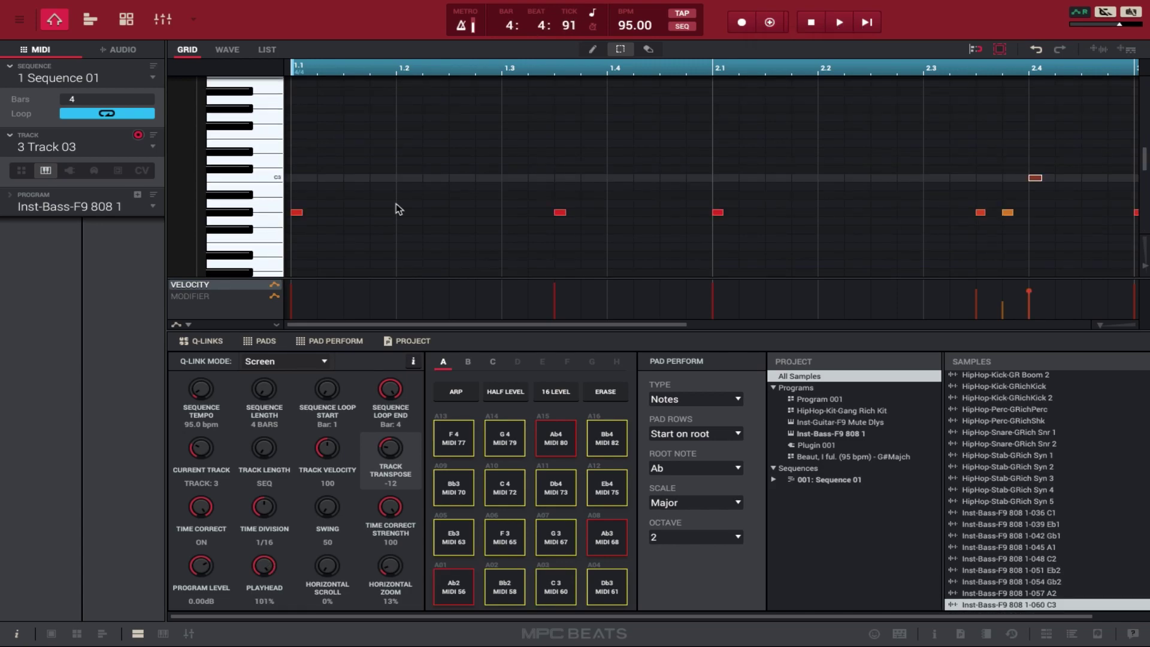
# Switch to the unused Track 04 and assign it a program.
pyautogui.click(68, 151)
pyautogui.click(67, 206)
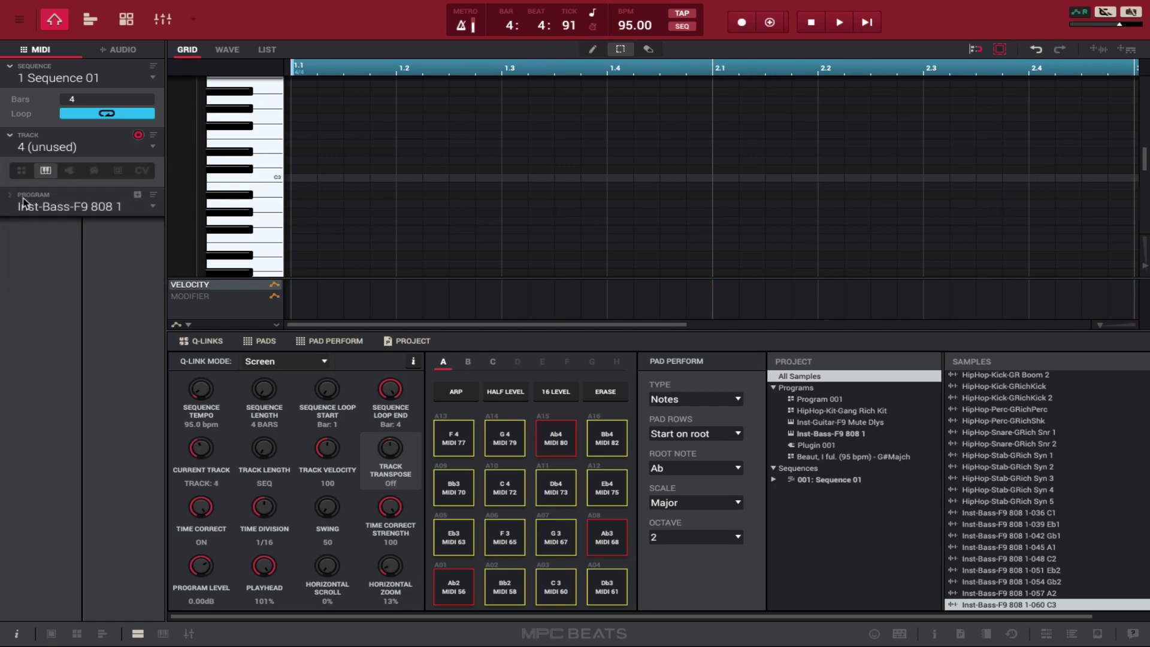
pyautogui.click(69, 214)
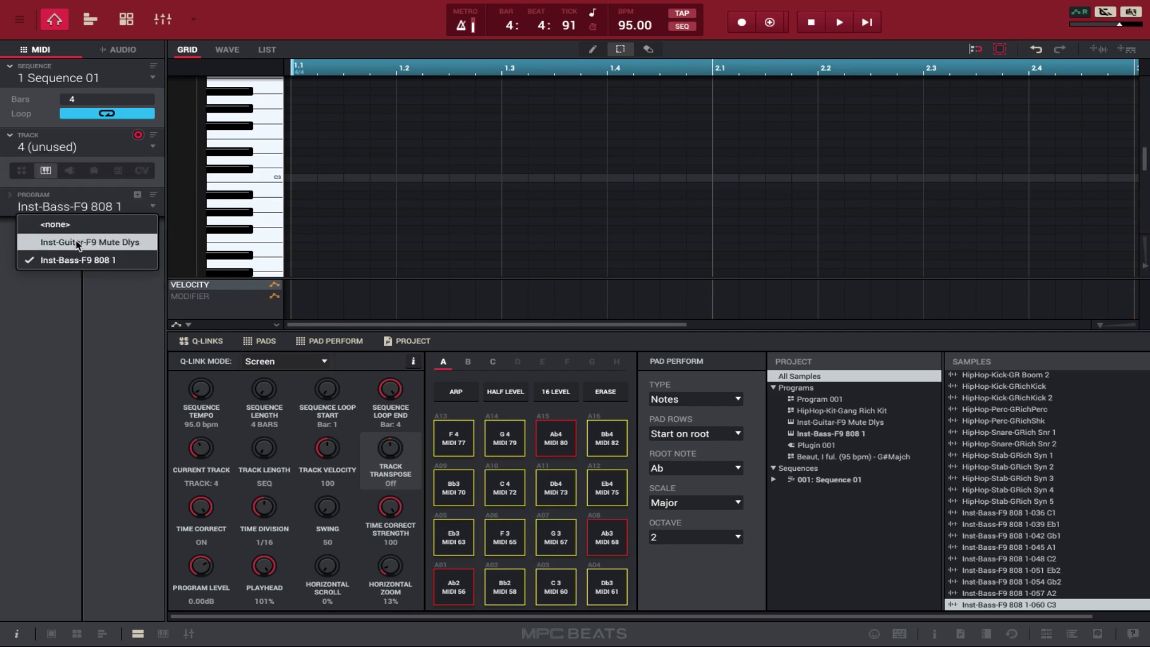
pyautogui.click(85, 227)
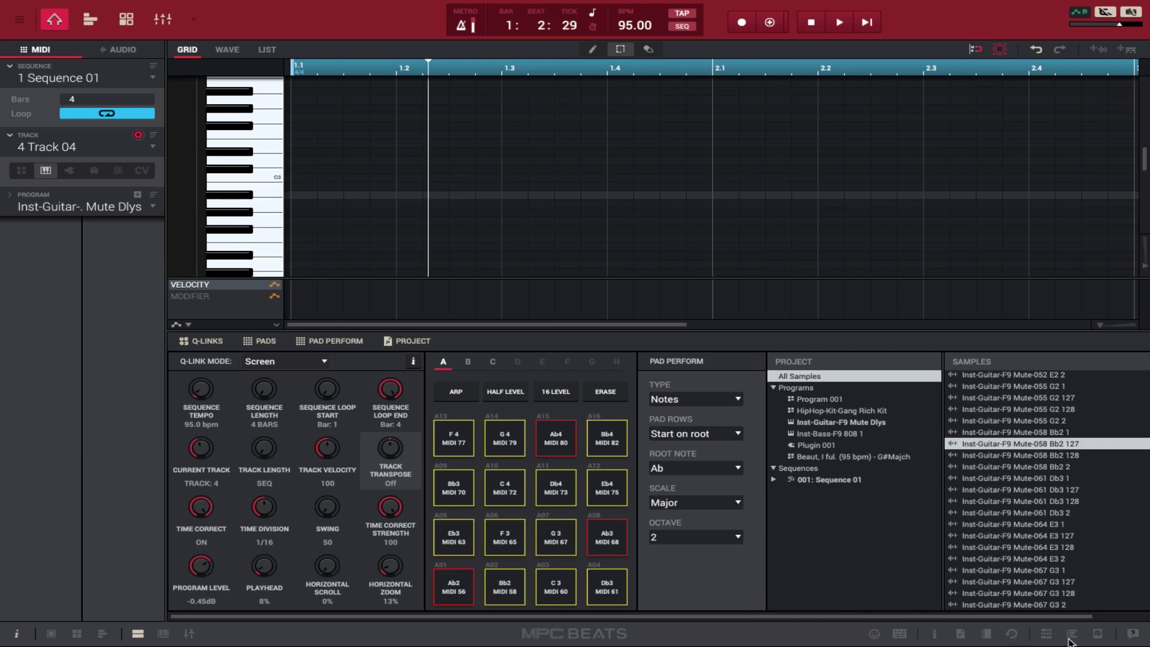
# Load Inst-Lead-F9 Popcorn from the instrument-filtered Browser and assign it to Track 04.
pyautogui.click(1048, 634)
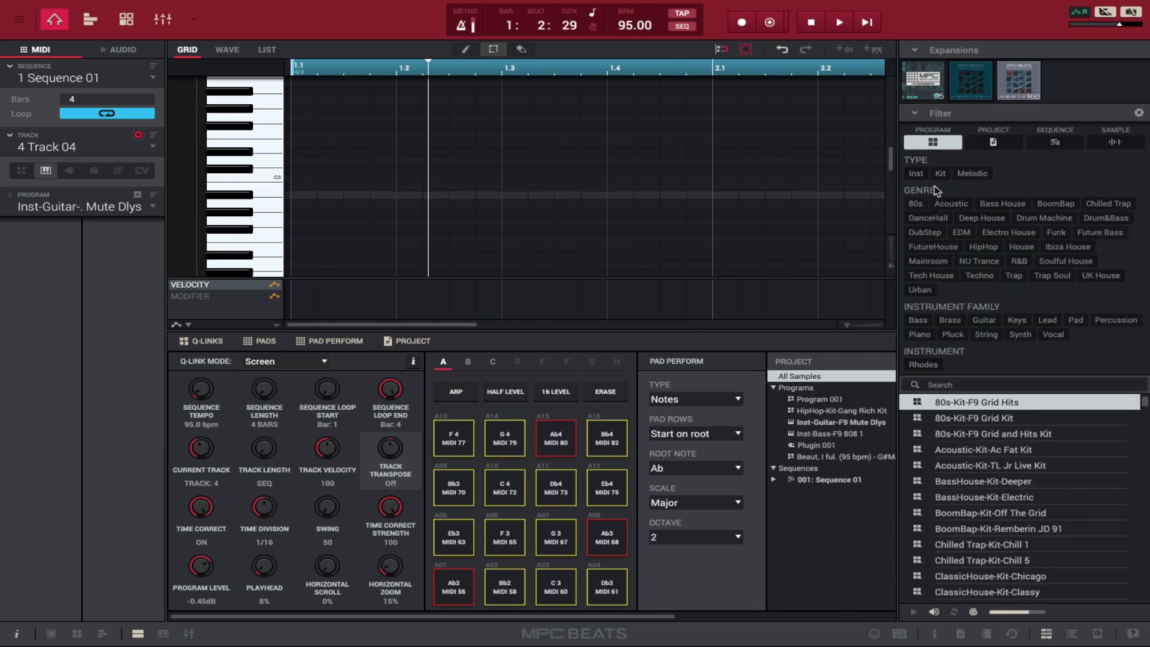
pyautogui.click(916, 173)
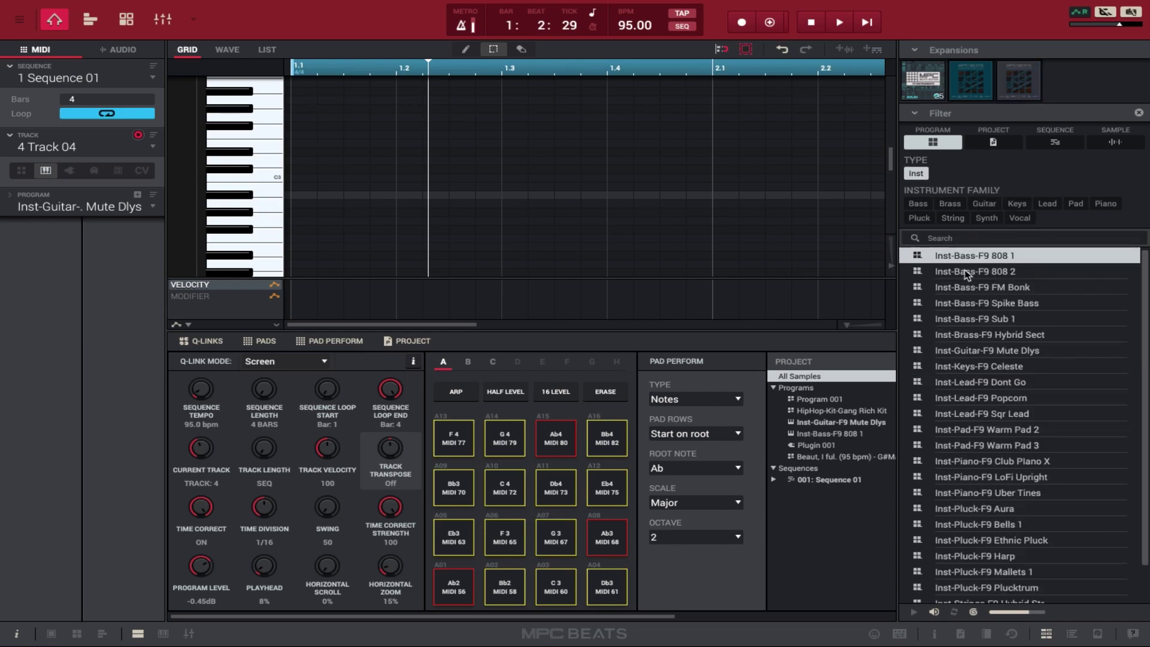
pyautogui.doubleClick(983, 398)
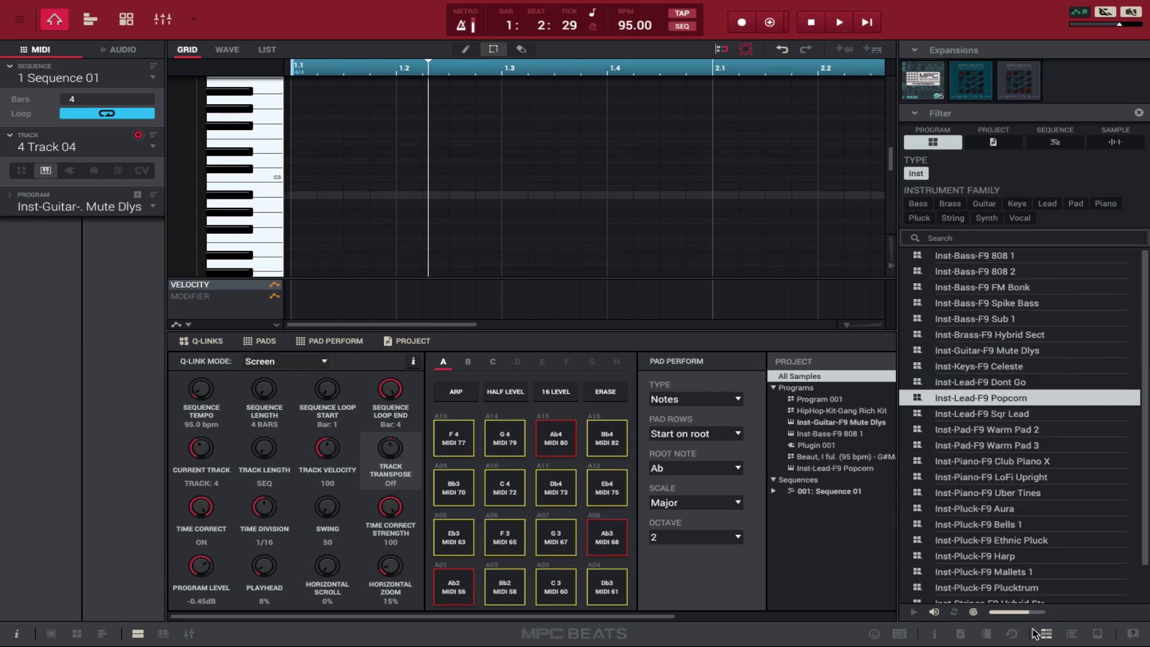
pyautogui.click(1047, 635)
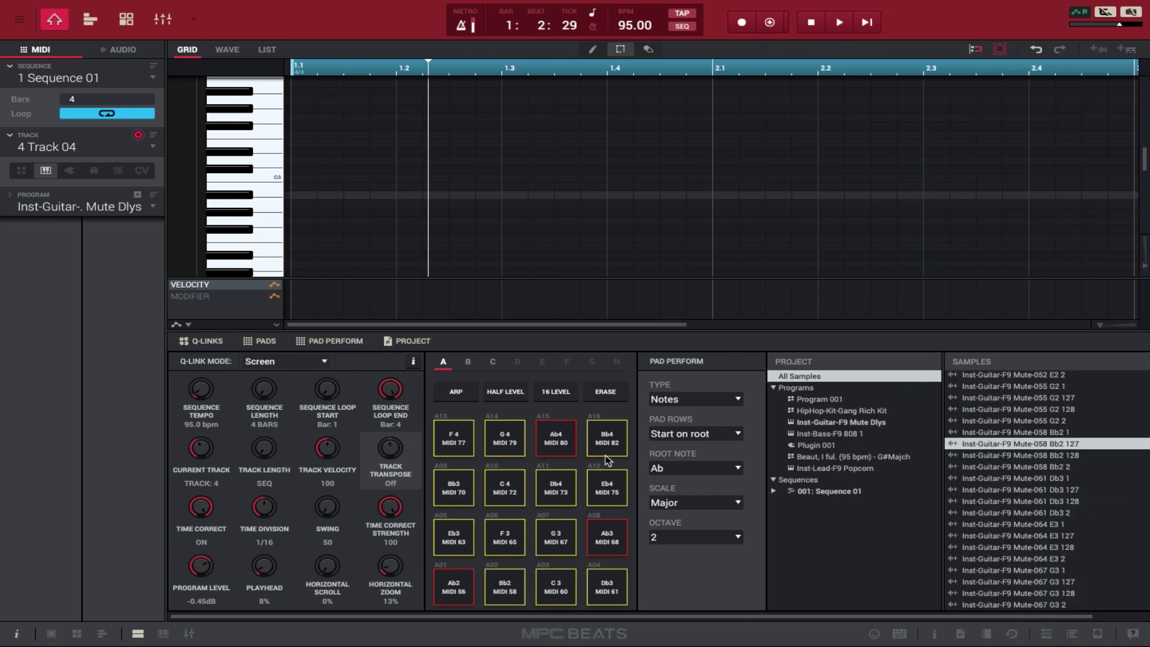
pyautogui.click(102, 210)
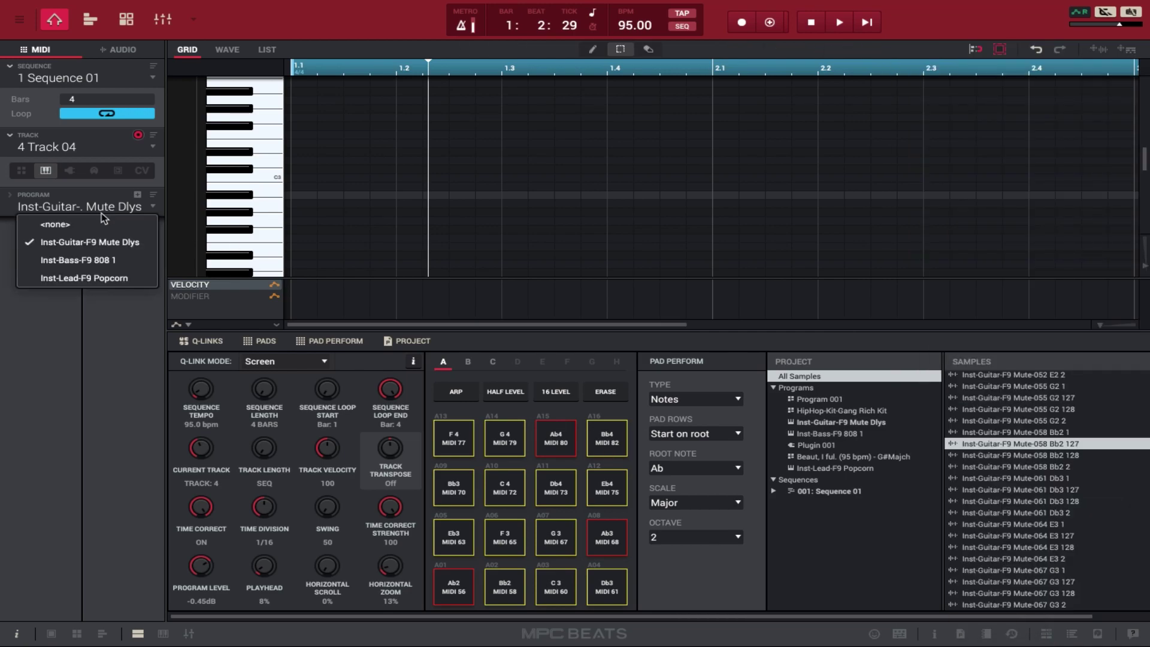
pyautogui.click(94, 279)
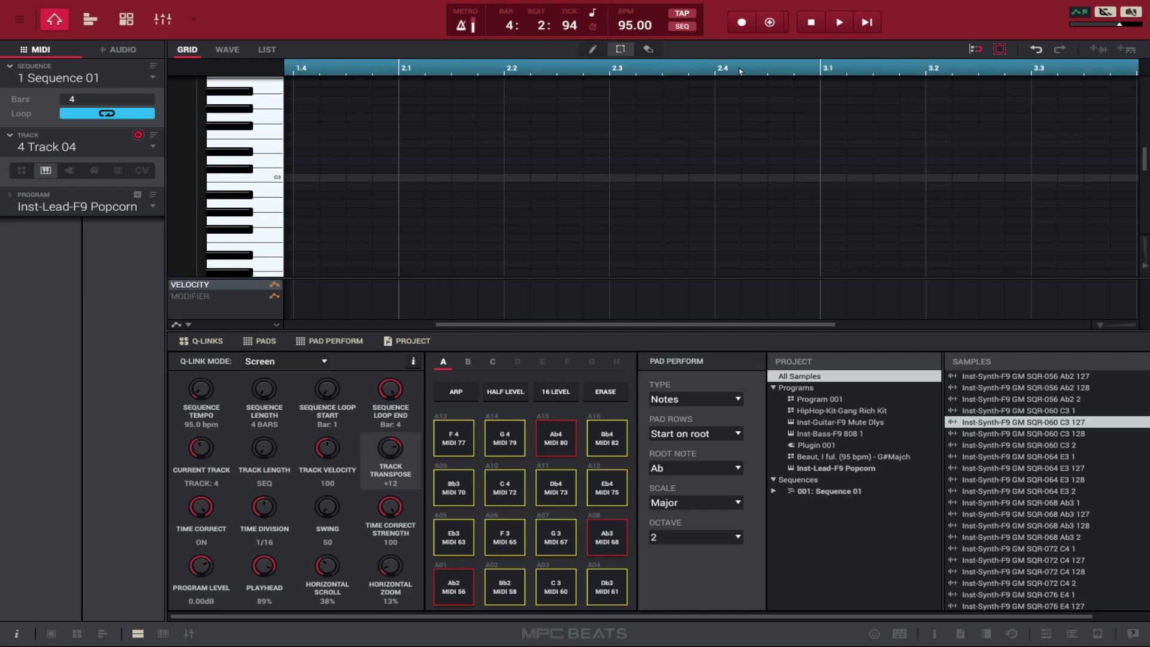
# Overdub-record a Popcorn lead melody on Track 04 across the four bars.
pyautogui.click(770, 24)
pyautogui.click(867, 22)
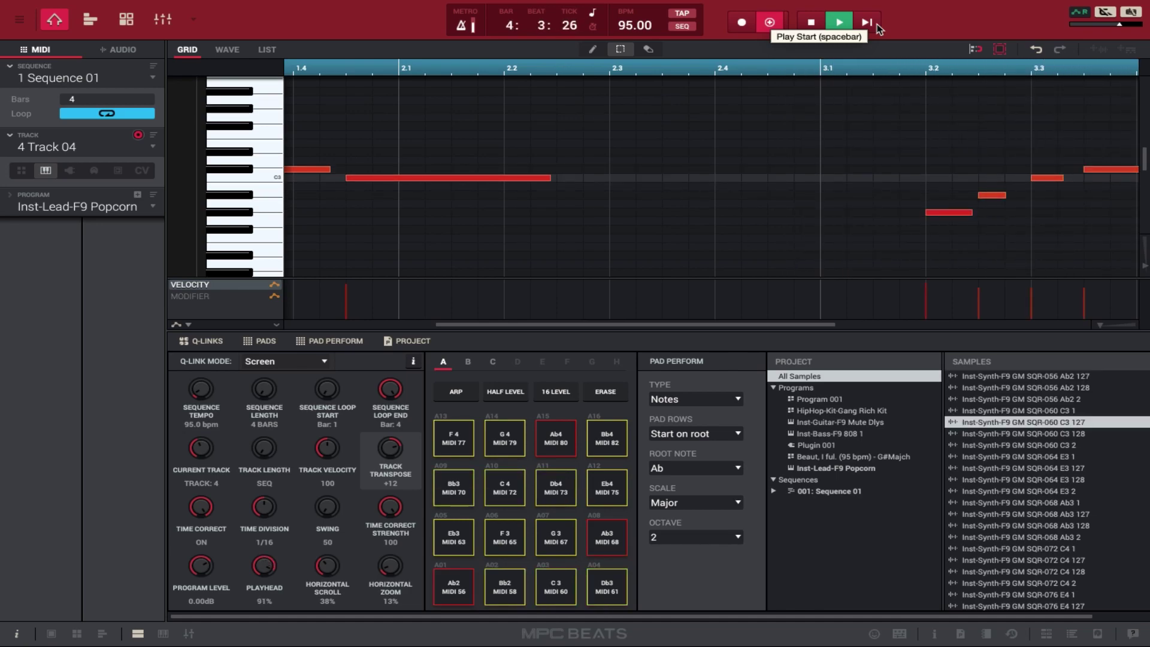
pyautogui.press('space')
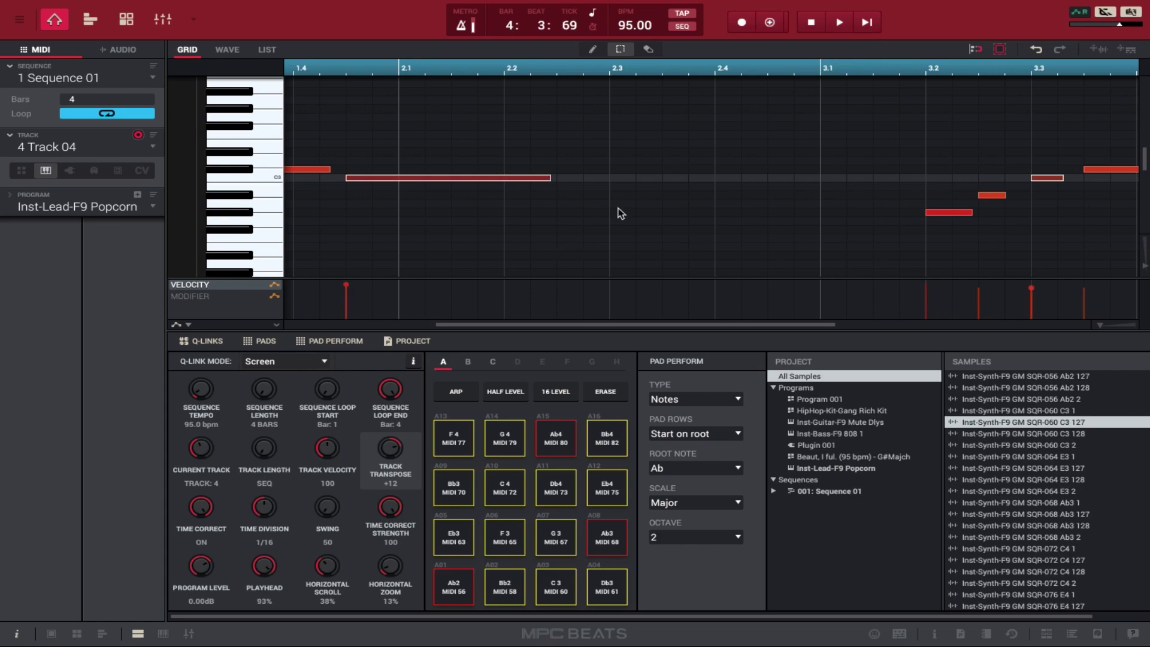
pyautogui.press('space')
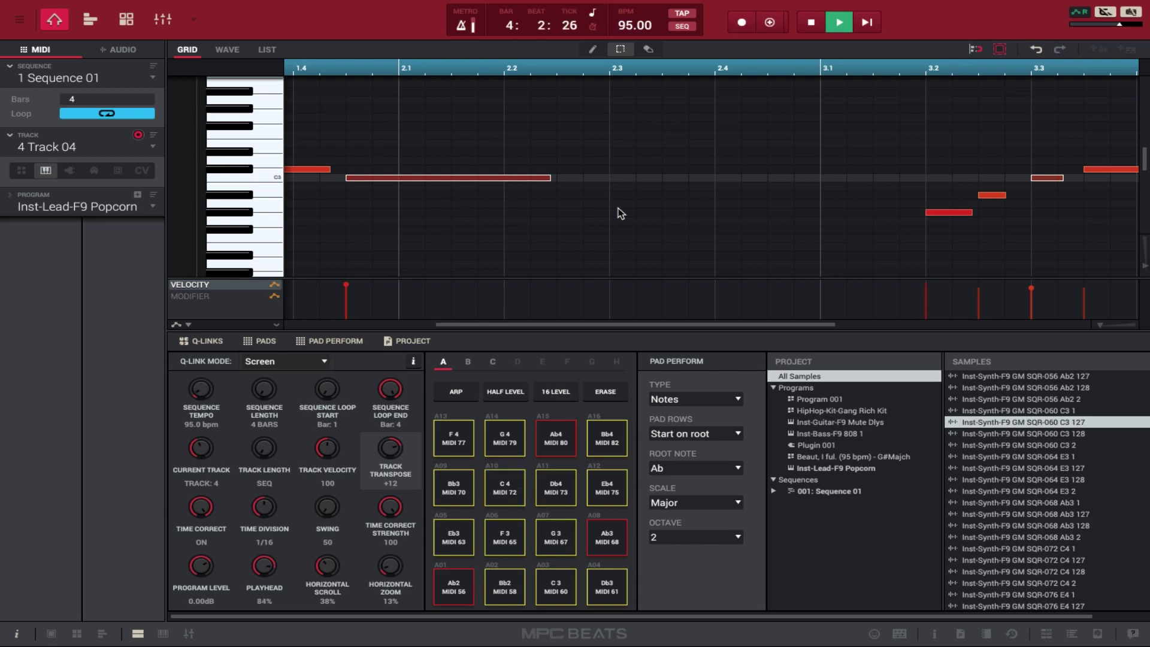
pyautogui.press('space')
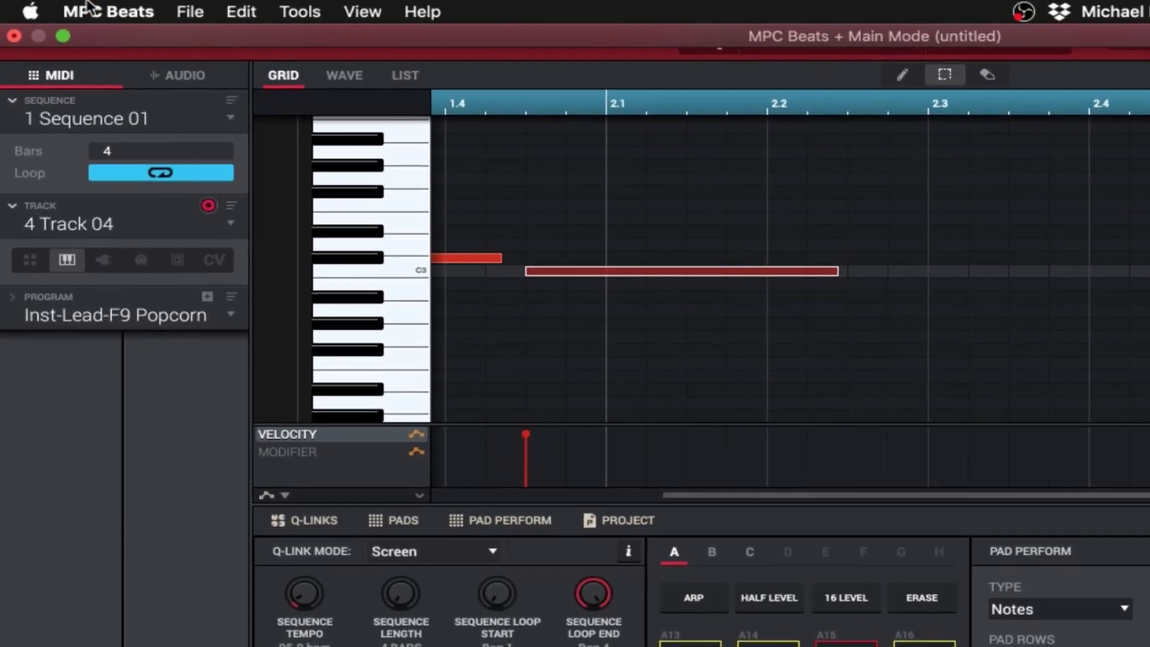
# Open File > Export > As Audio Mixdown for bars 1–4 and enable Separate programs.
pyautogui.click(87, 7)
pyautogui.moveTo(216, 254)
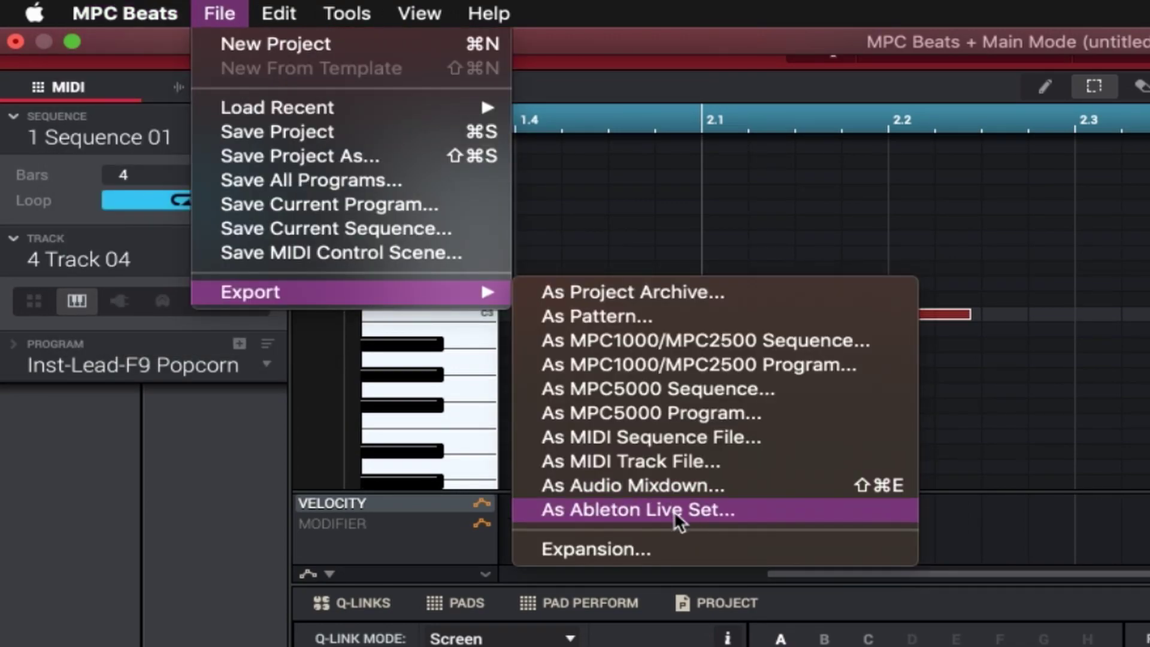
pyautogui.click(672, 486)
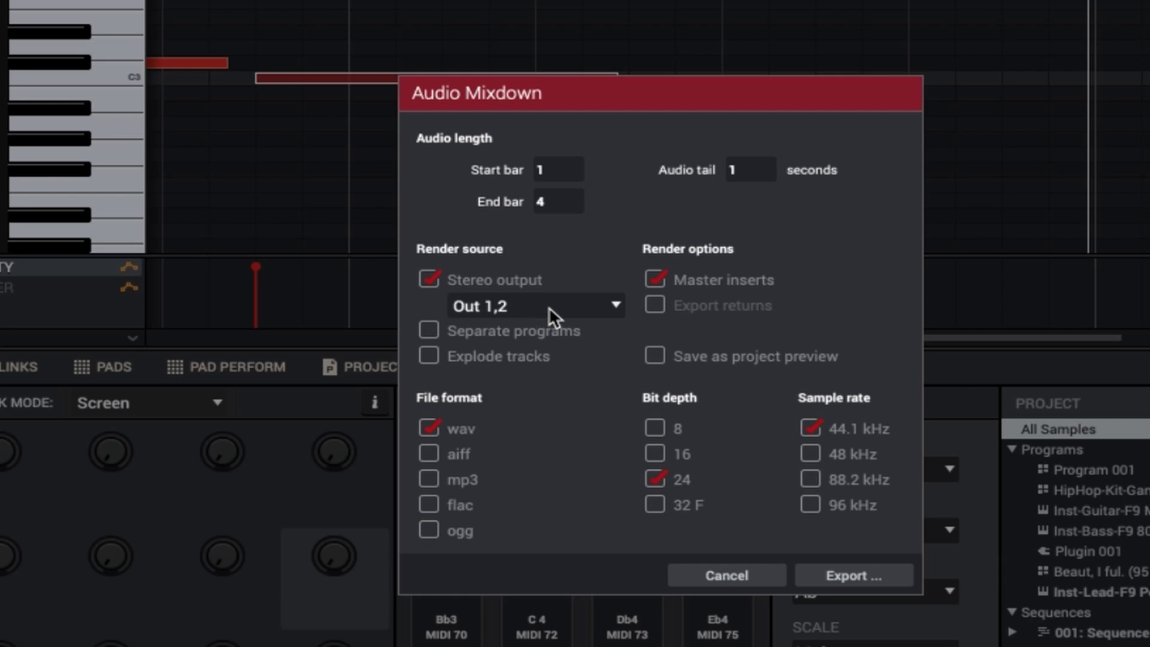
pyautogui.click(427, 330)
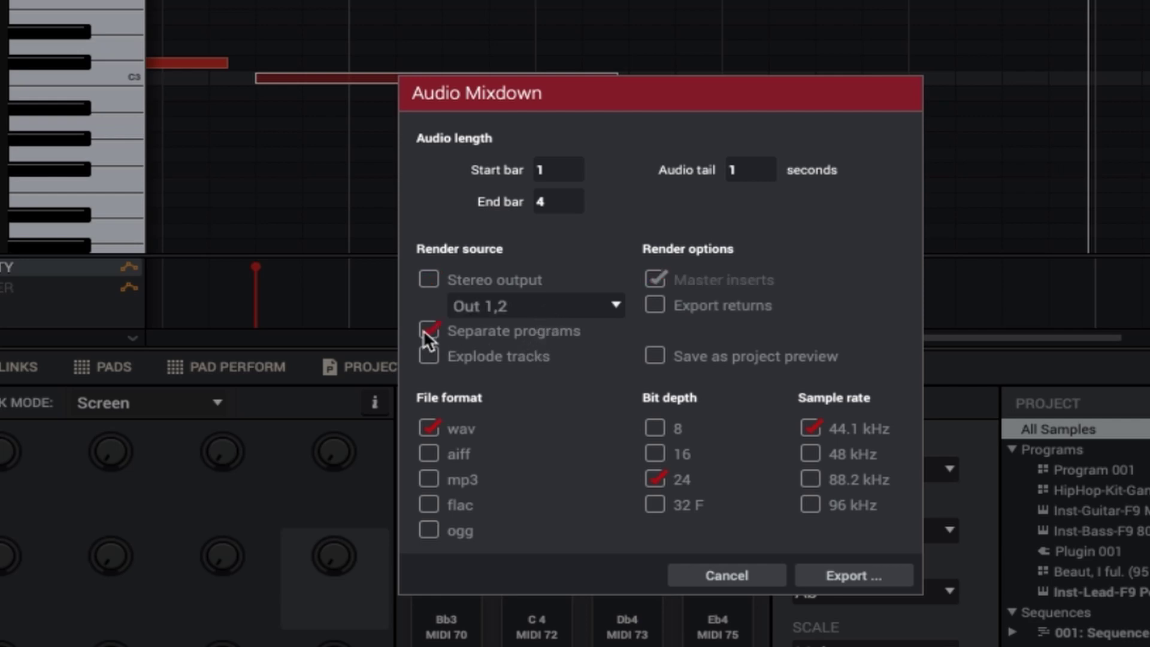